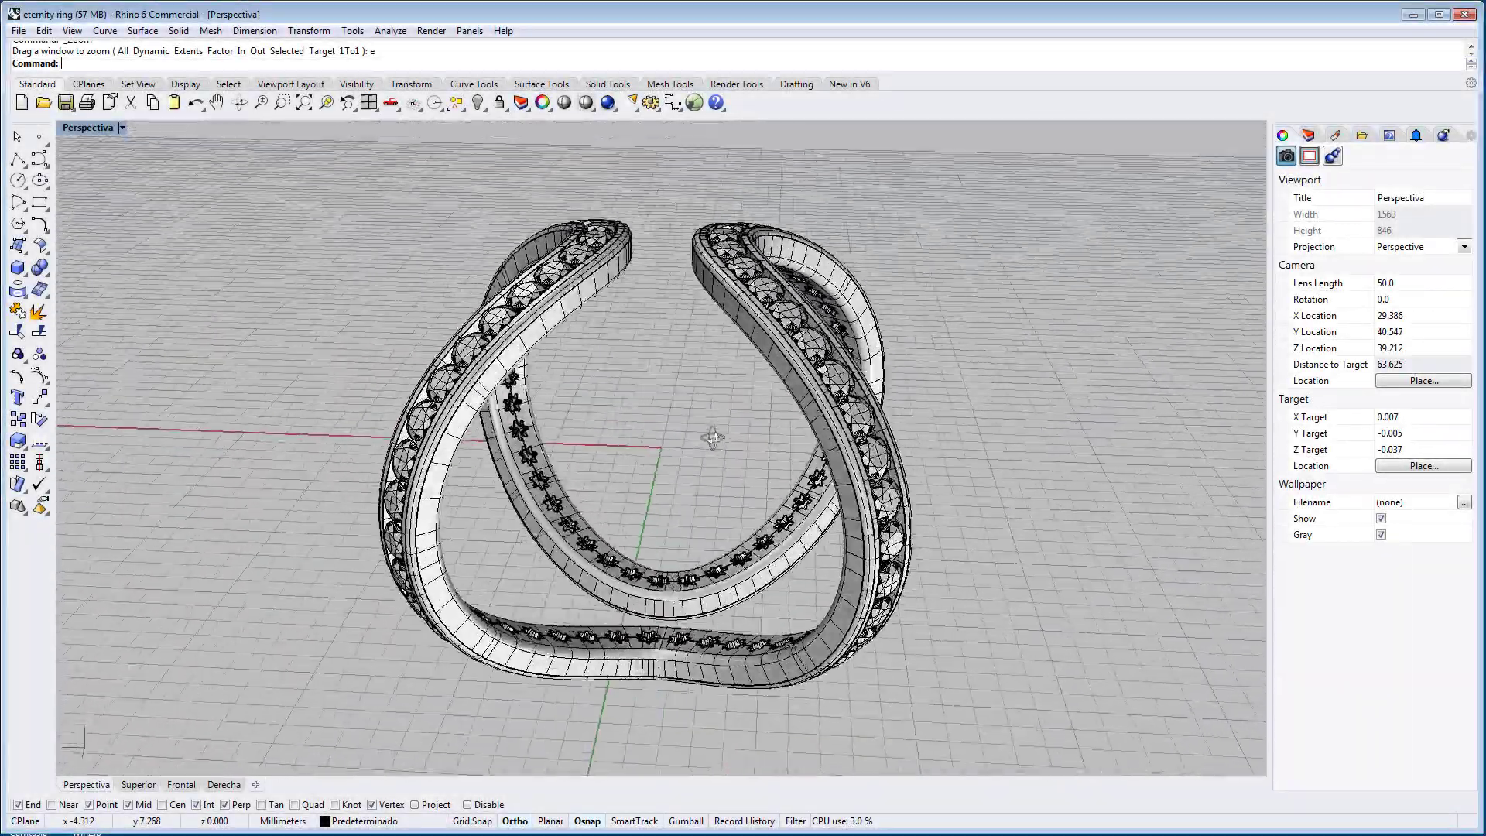
- Rotate the view to a three-quarter angle of the eternity ring and save the model file
{"action": "right_click_drag", "start_coordinate": [713, 438], "coordinate": [766, 470]}
{"action": "scroll", "coordinate": [764, 471], "scroll_direction": "down", "scroll_amount": 2}
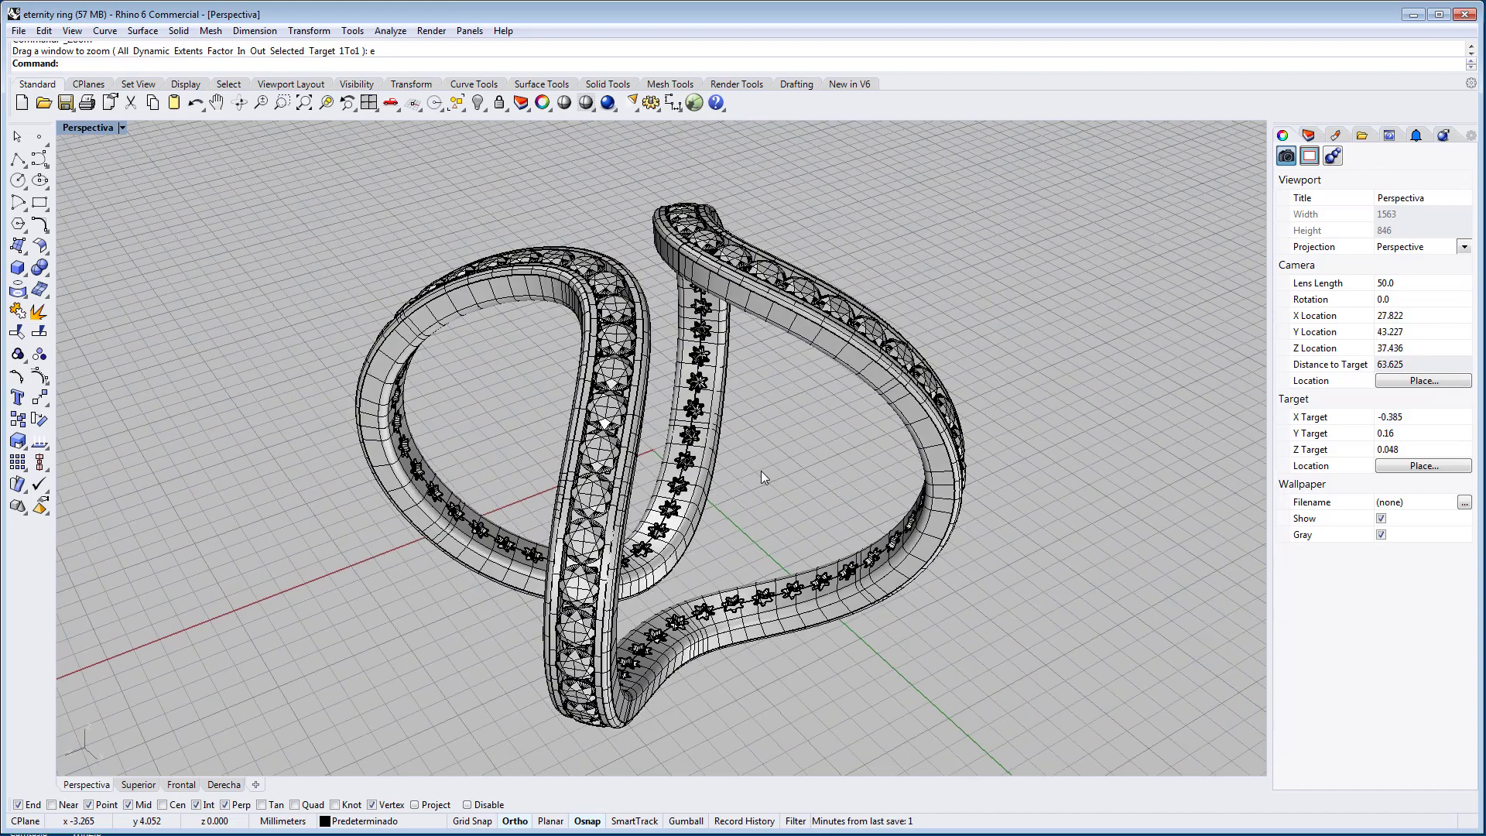
{"action": "left_click", "coordinate": [65, 103]}
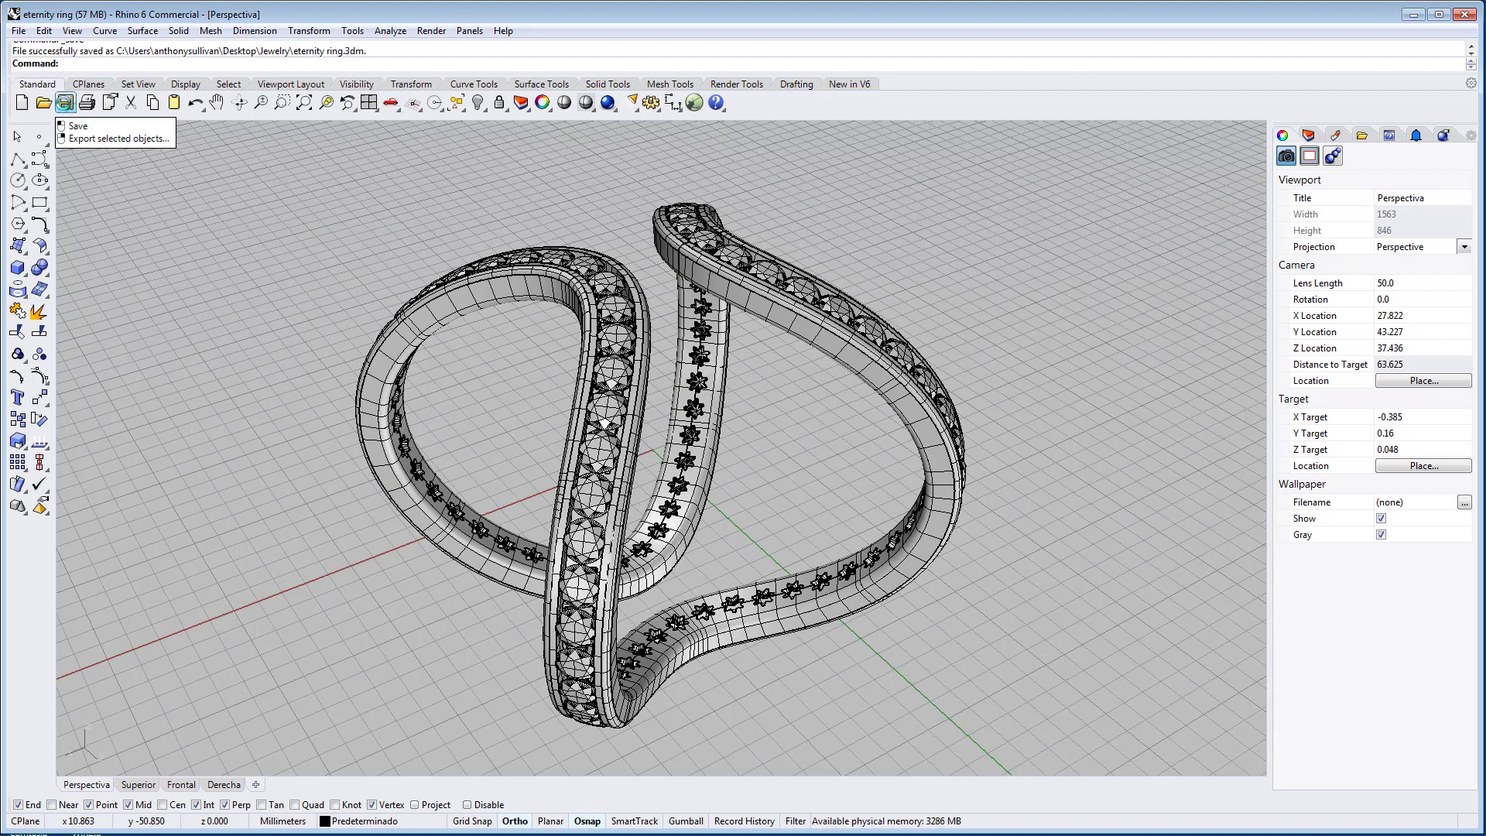
- Switch from Rhino to FluidRay and import the saved eternity ring model
{"action": "left_click", "coordinate": [1412, 14]}
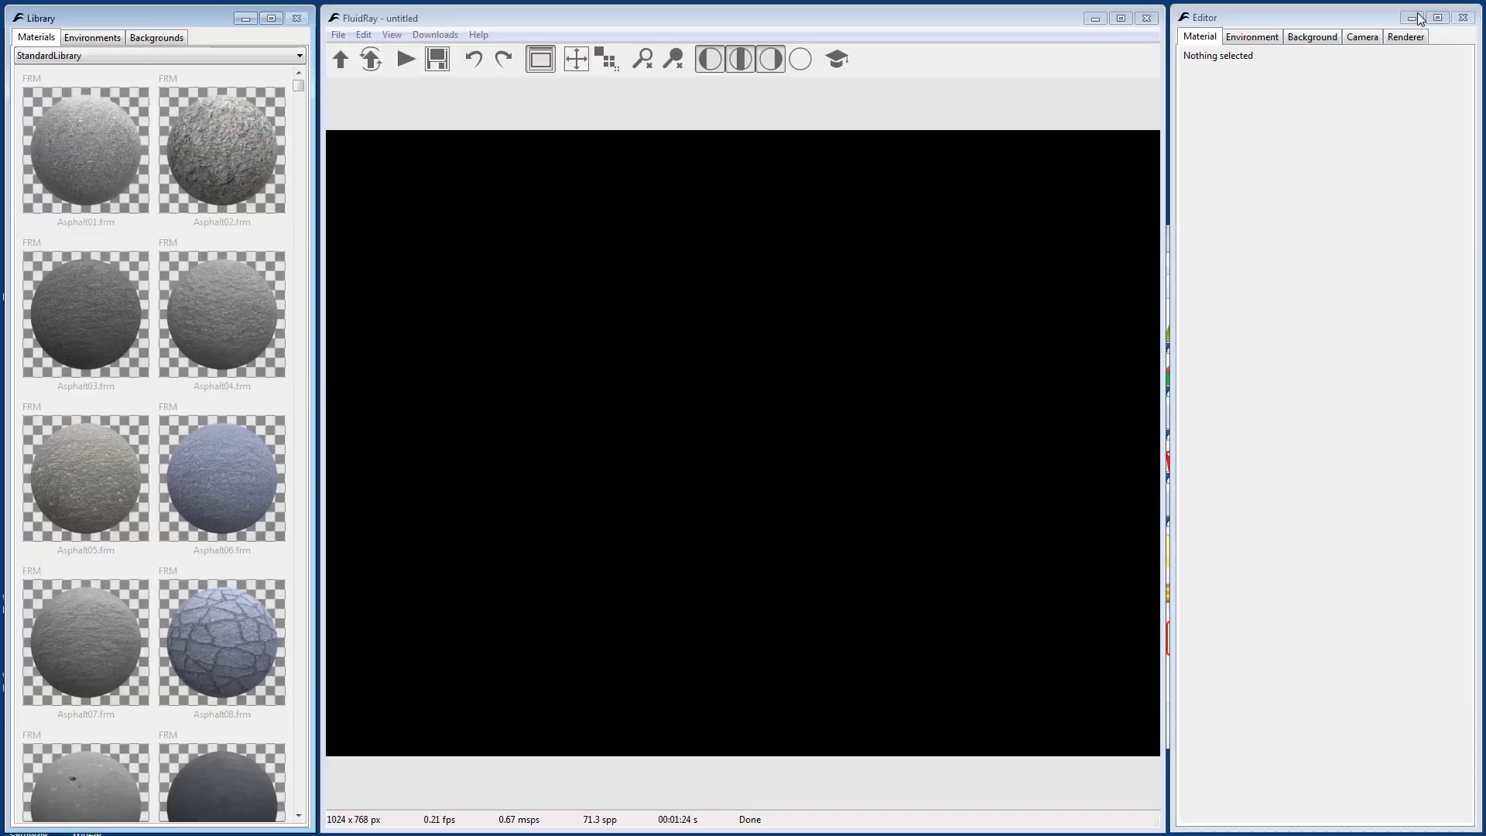
{"action": "left_click", "coordinate": [340, 59]}
{"action": "double_click", "coordinate": [515, 150]}
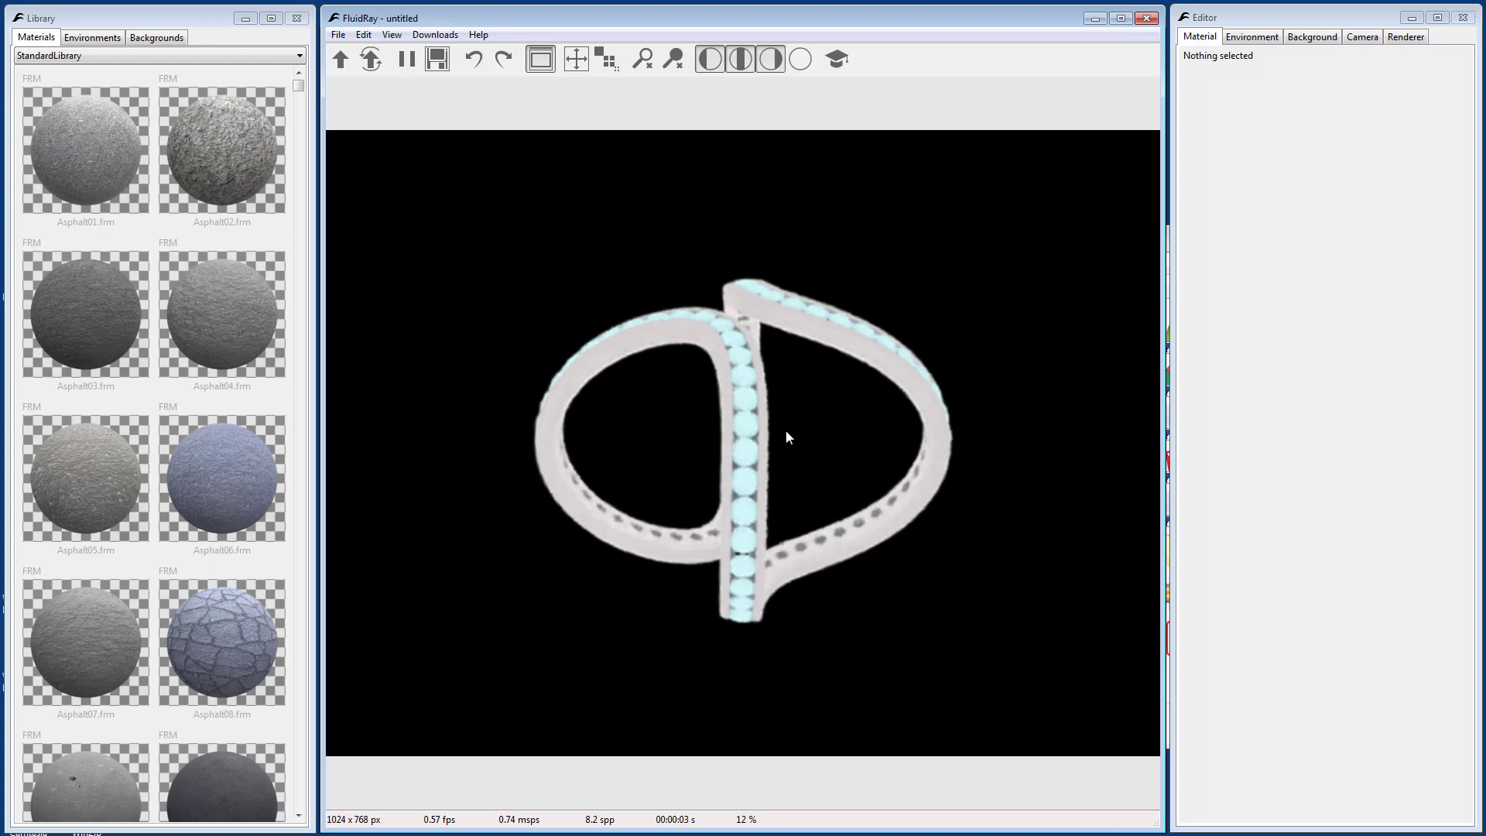
- Inspect the ring by moving and zooming the view, framing a single gemstone, framing the whole model, and clearing the selection
{"action": "mouse_move", "coordinate": [787, 433]}
{"action": "left_mouse_down", "text": "ctrl"}
{"action": "mouse_move", "coordinate": [774, 422]}
{"action": "mouse_move", "coordinate": [872, 454]}
{"action": "mouse_move", "coordinate": [786, 458]}
{"action": "mouse_move", "coordinate": [726, 436]}
{"action": "mouse_move", "coordinate": [721, 405]}
{"action": "mouse_move", "coordinate": [772, 401]}
{"action": "mouse_move", "coordinate": [794, 439]}
{"action": "mouse_move", "coordinate": [800, 416]}
{"action": "mouse_move", "coordinate": [754, 412]}
{"action": "mouse_move", "coordinate": [392, 434]}
{"action": "mouse_move", "coordinate": [1320, 424]}
{"action": "mouse_move", "coordinate": [771, 421]}
{"action": "left_mouse_up", "text": "ctrl"}
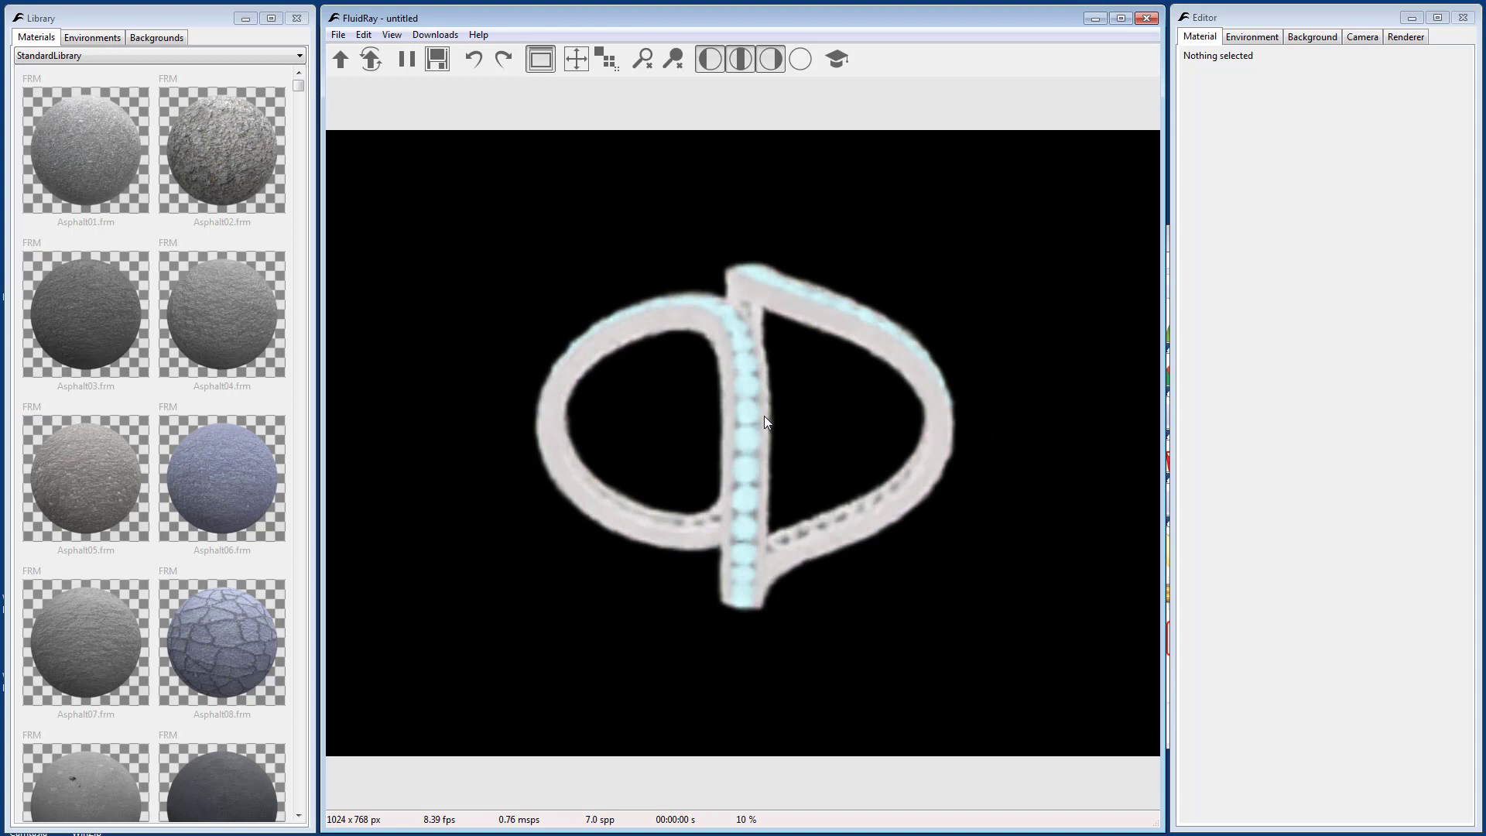
{"action": "scroll", "coordinate": [763, 422], "scroll_direction": "down", "scroll_amount": 10}
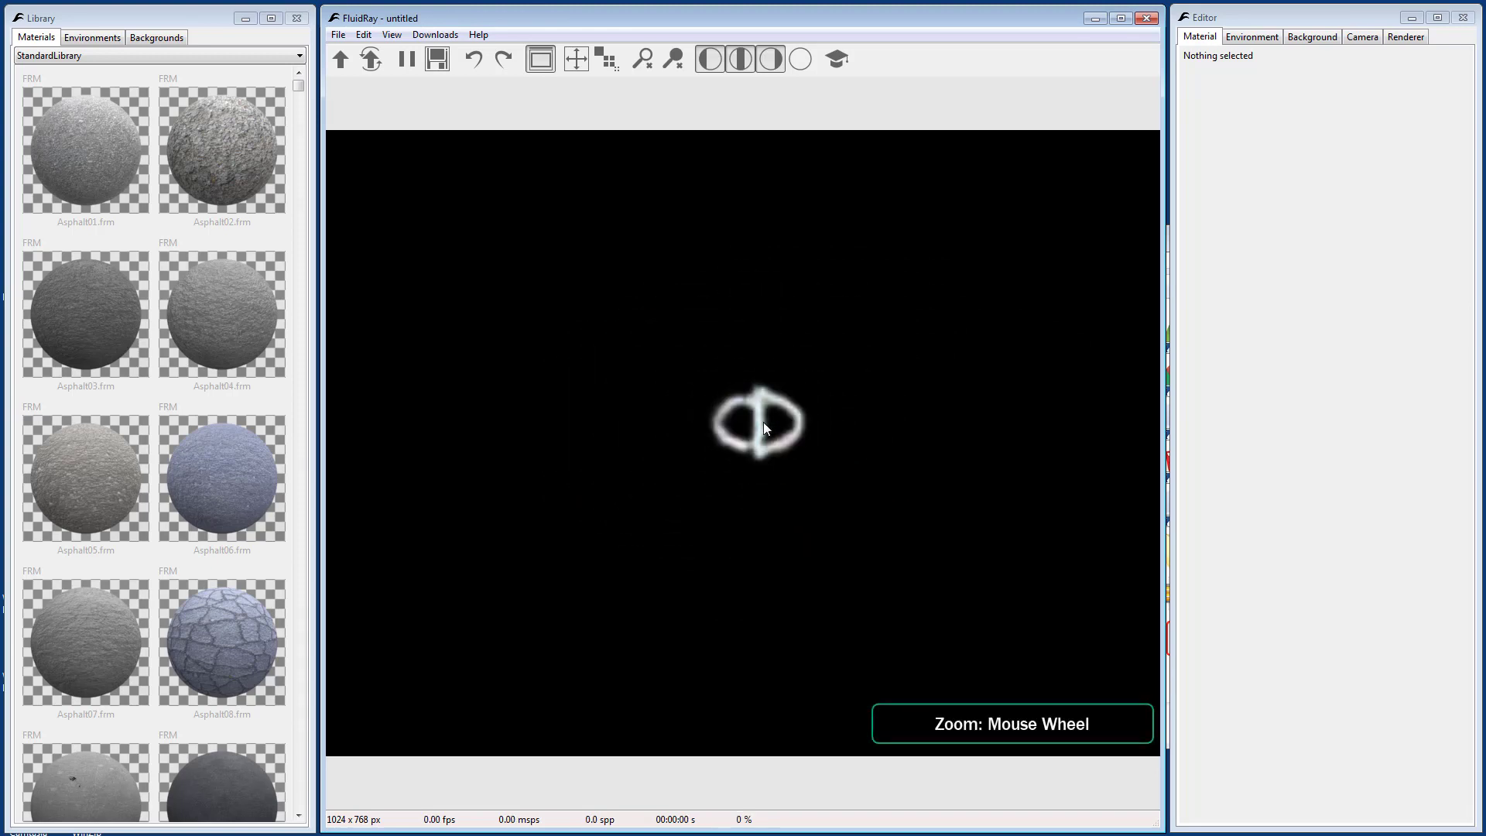
{"action": "scroll", "coordinate": [763, 421], "scroll_direction": "up", "scroll_amount": 8}
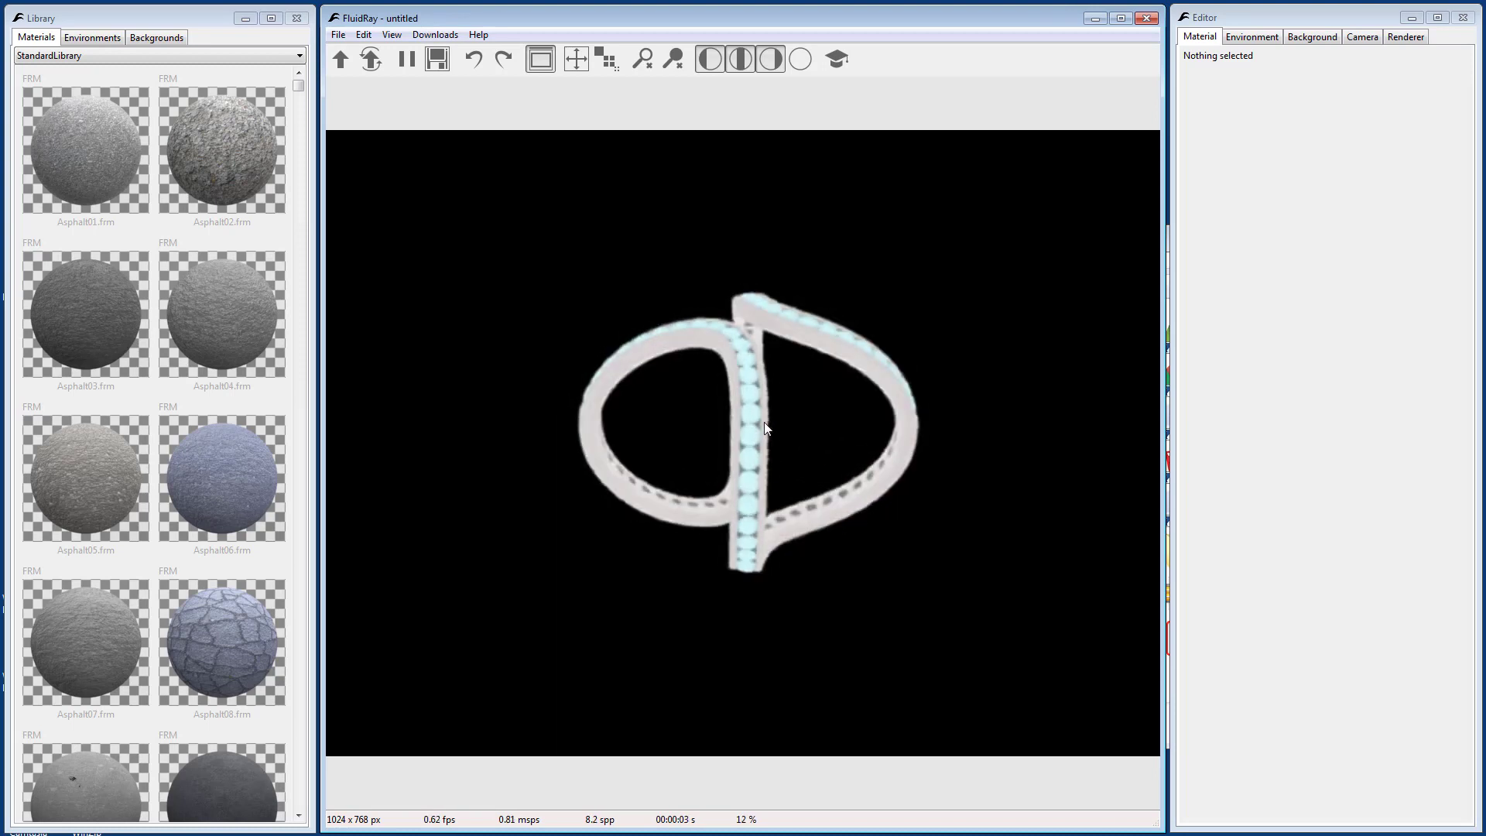
{"action": "key", "text": "ctrl+shift+e"}
{"action": "left_click", "coordinate": [748, 394]}
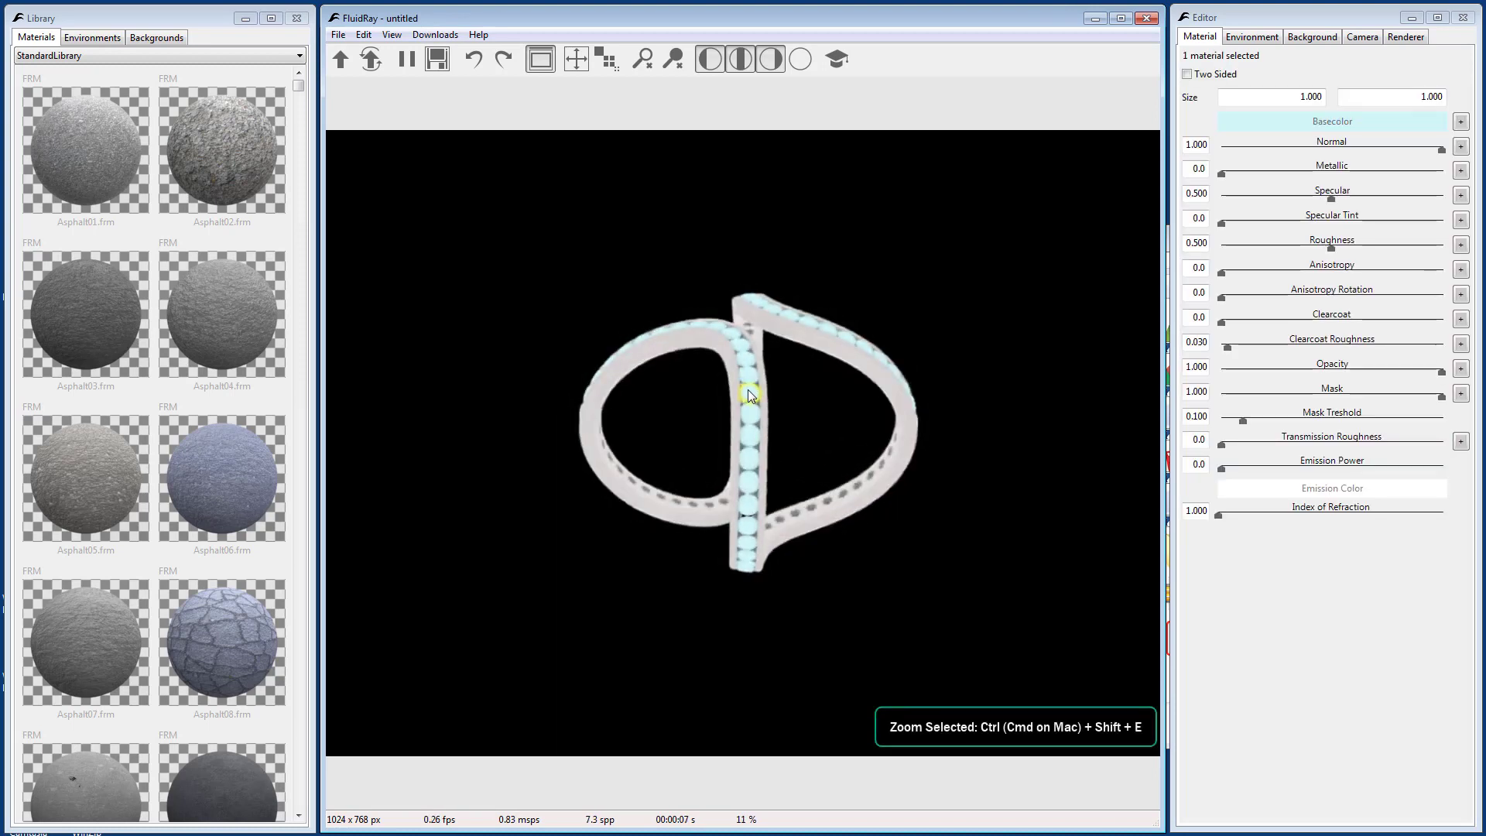
{"action": "key", "text": "ctrl+shift+e"}
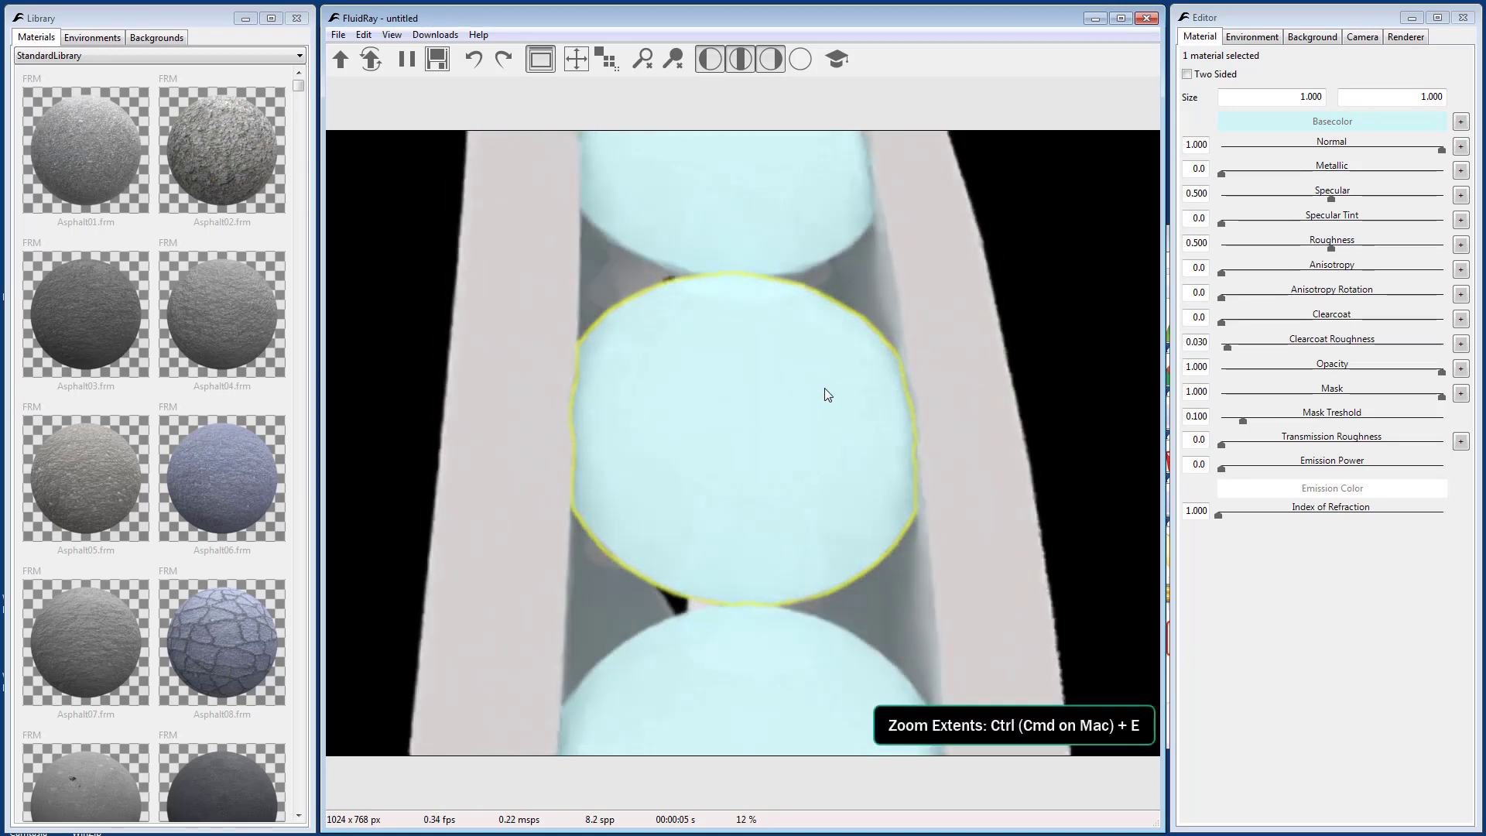
{"action": "key", "text": "ctrl+e"}
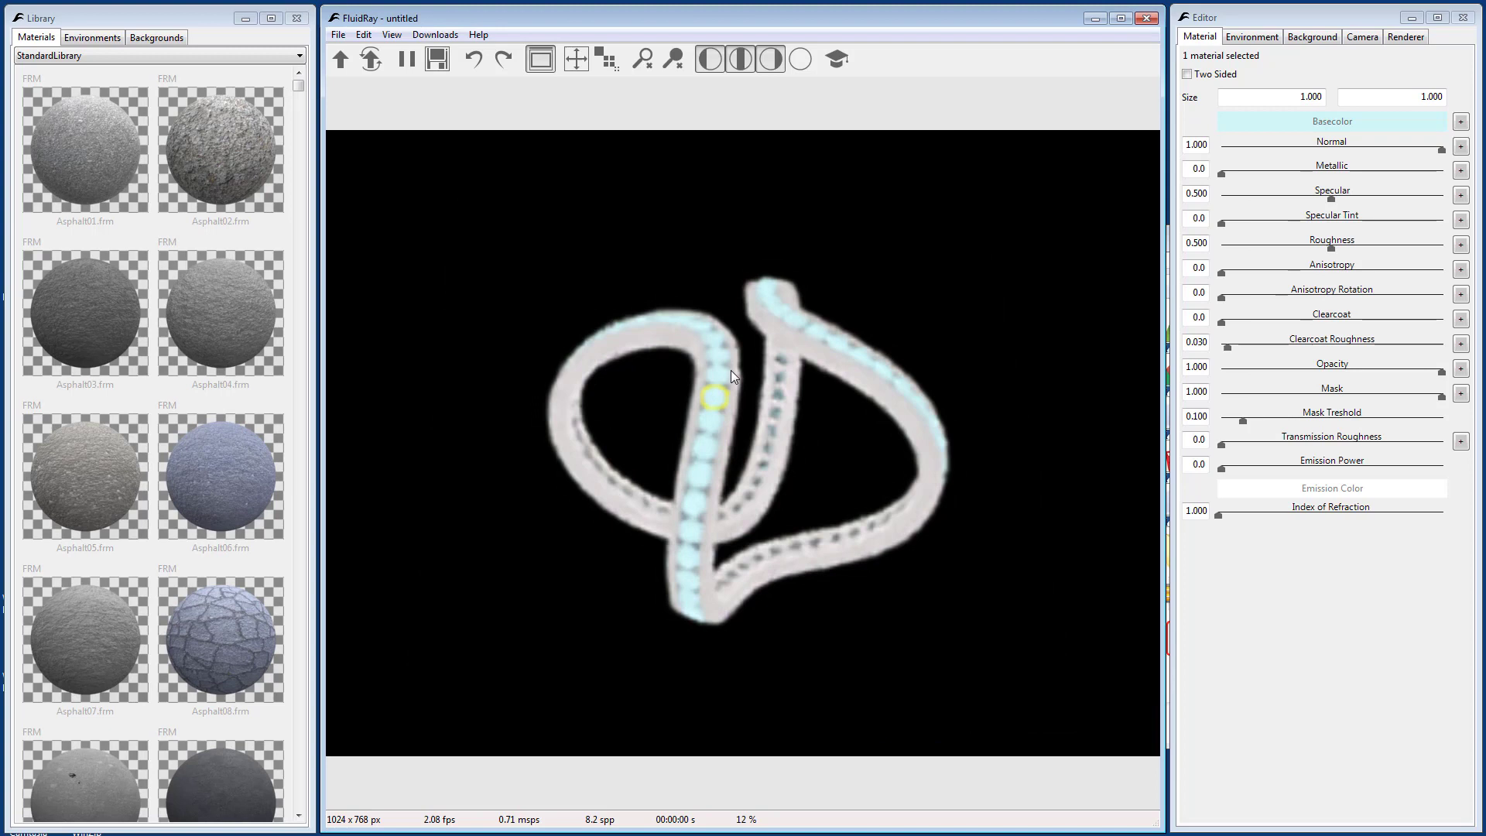
{"action": "left_click", "coordinate": [713, 302]}
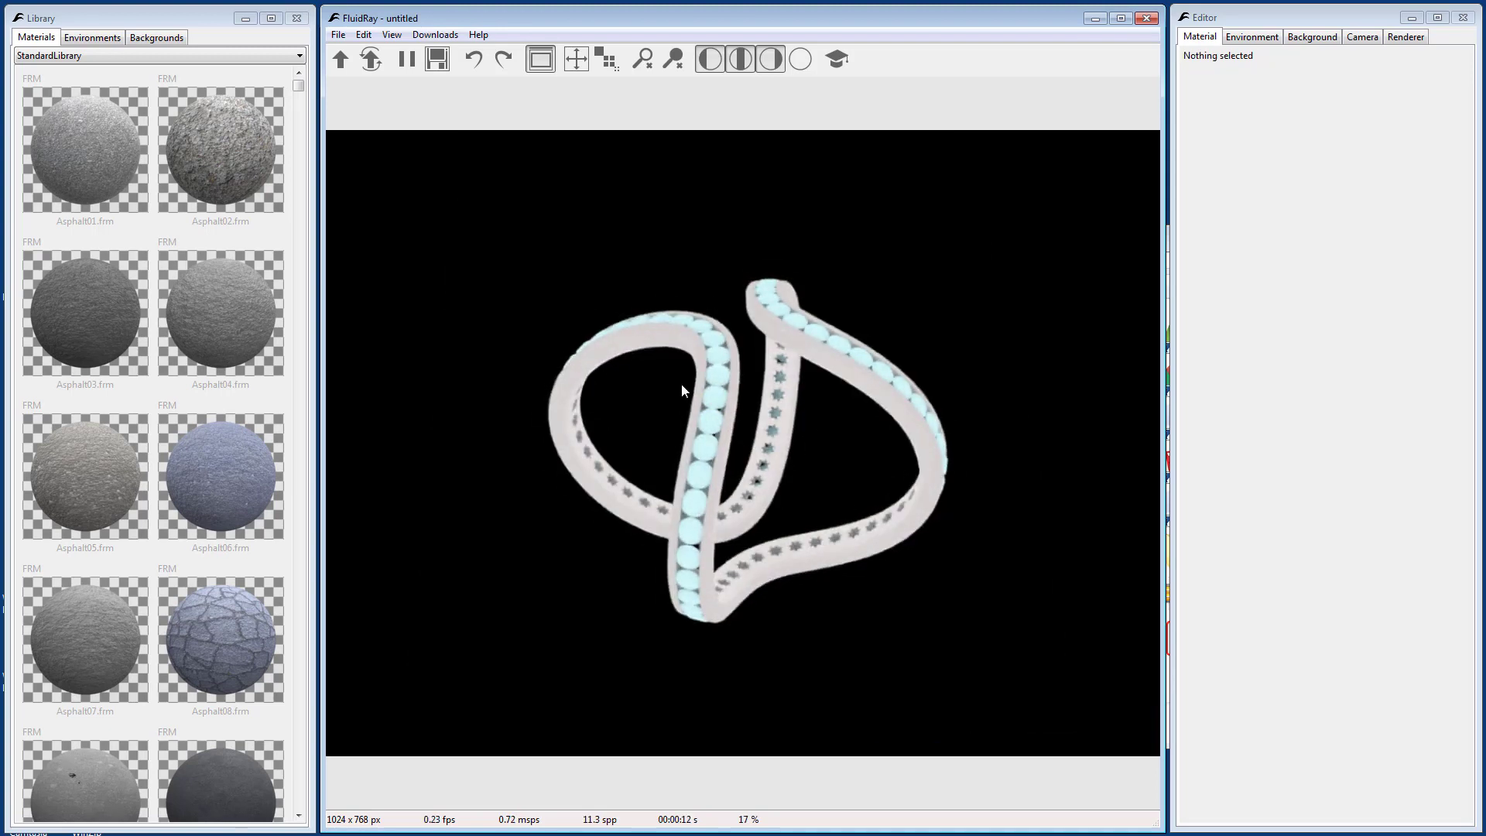
- Try the Studio-03.hdr and Studio-07.hdr environments from the StandardLibrary Studio category on the scene
{"action": "left_click", "coordinate": [107, 41]}
{"action": "left_click", "coordinate": [107, 55]}
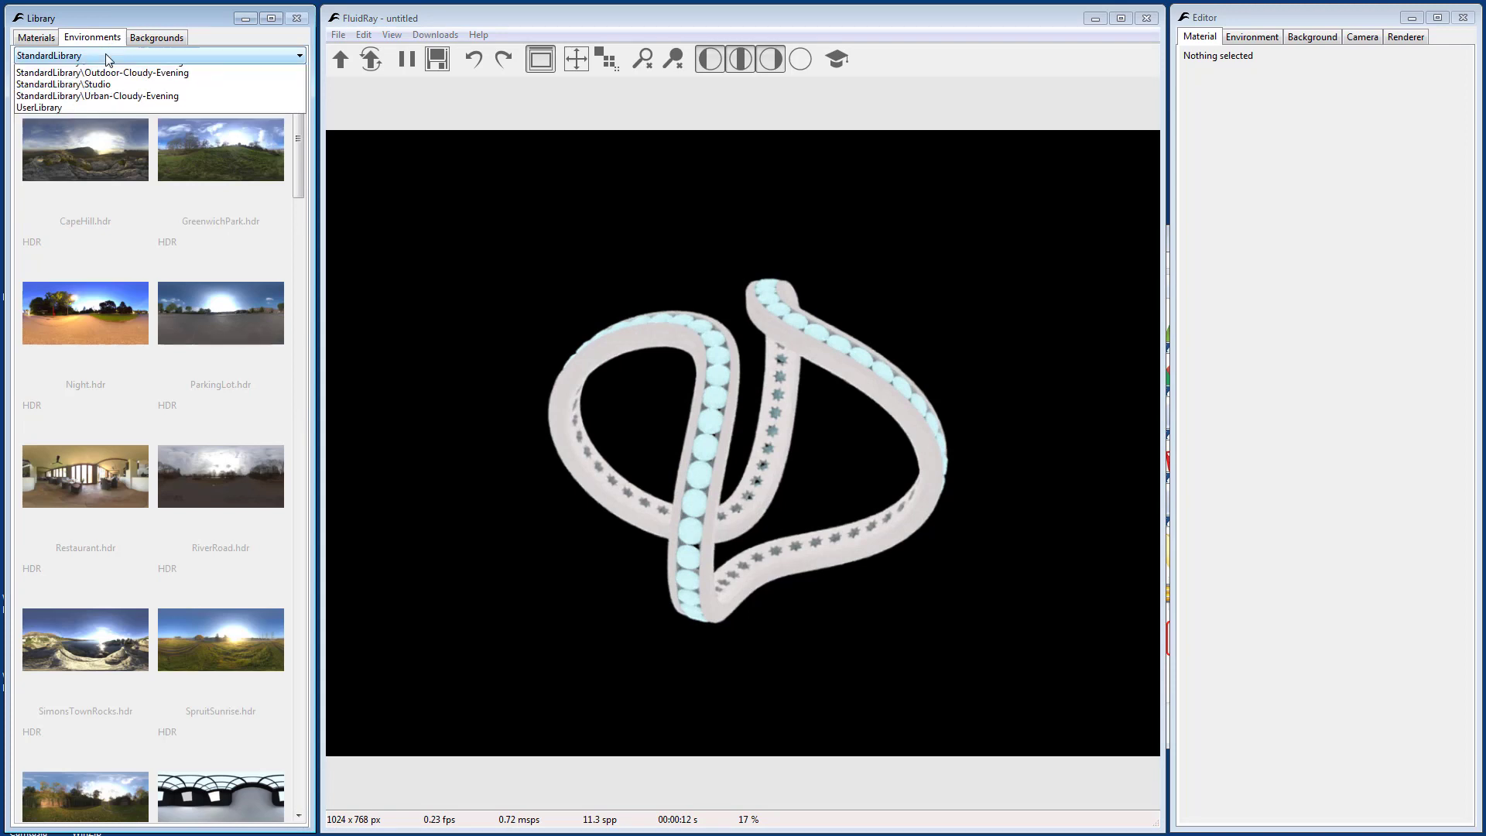
{"action": "left_click", "coordinate": [95, 168]}
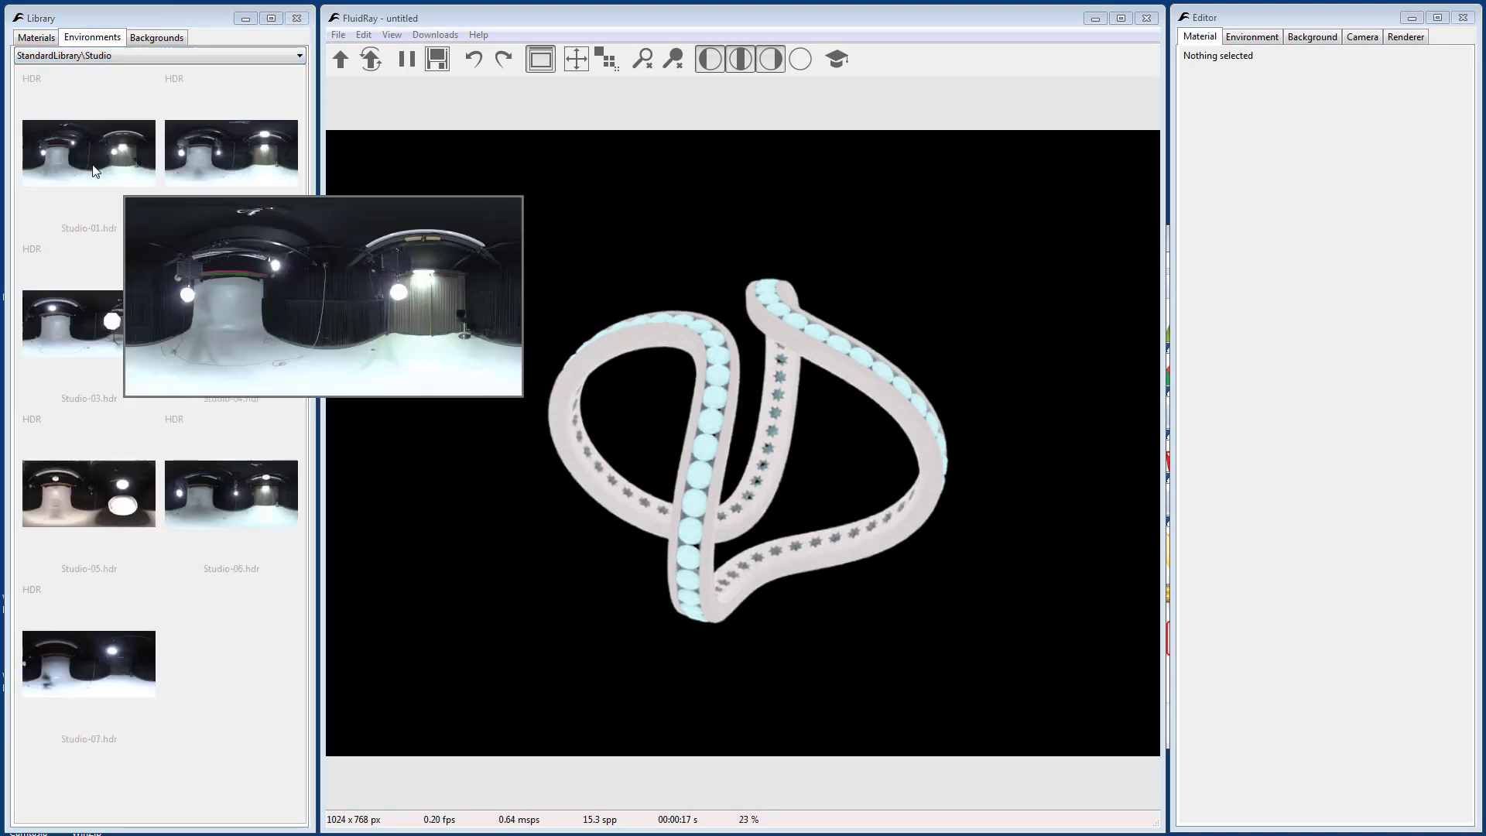
{"action": "mouse_move", "coordinate": [79, 341]}
{"action": "left_click_drag", "start_coordinate": [79, 342], "coordinate": [432, 352]}
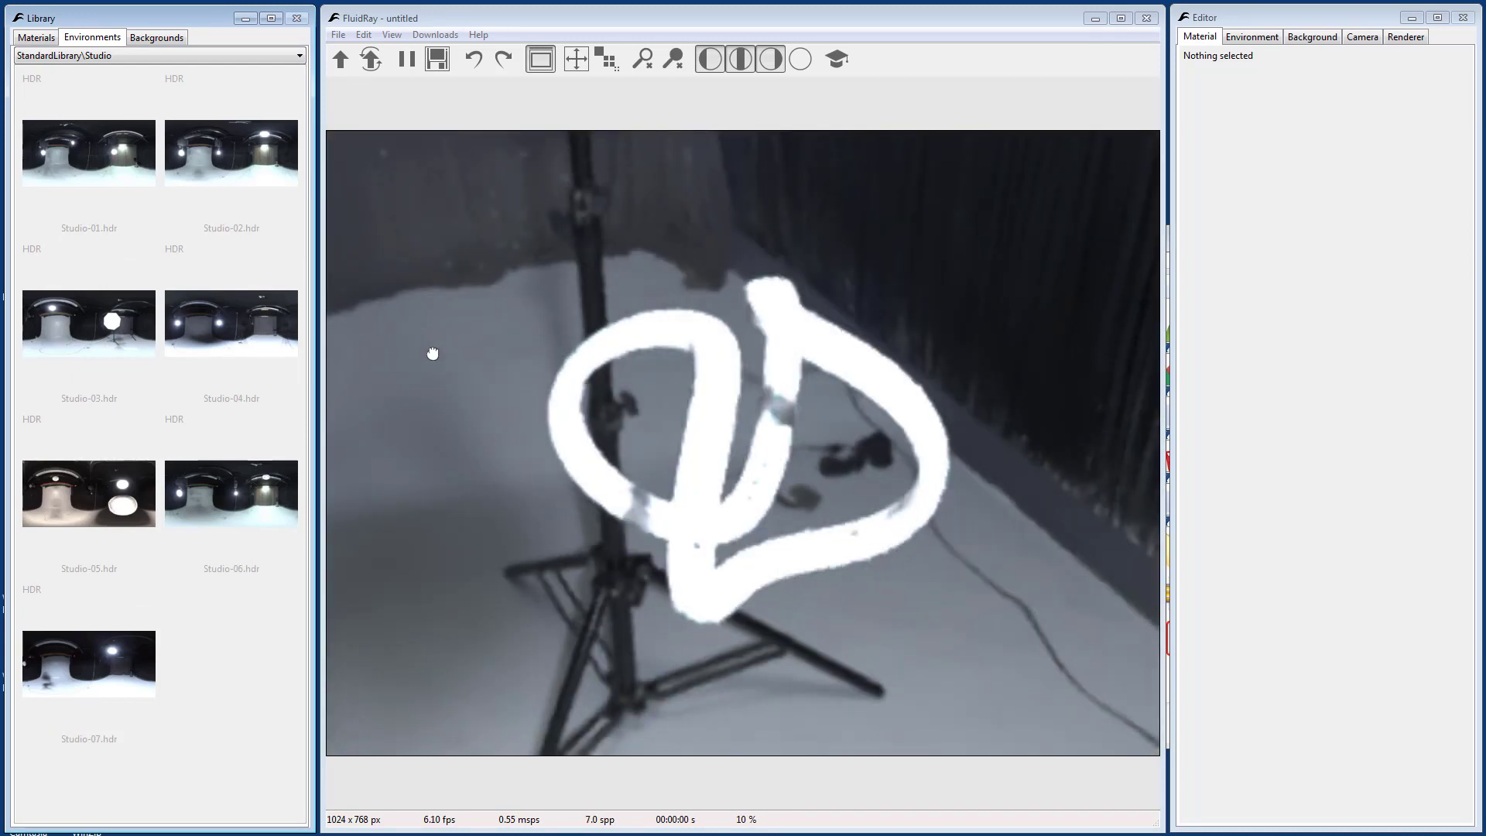
{"action": "left_click_drag", "start_coordinate": [68, 670], "coordinate": [431, 428]}
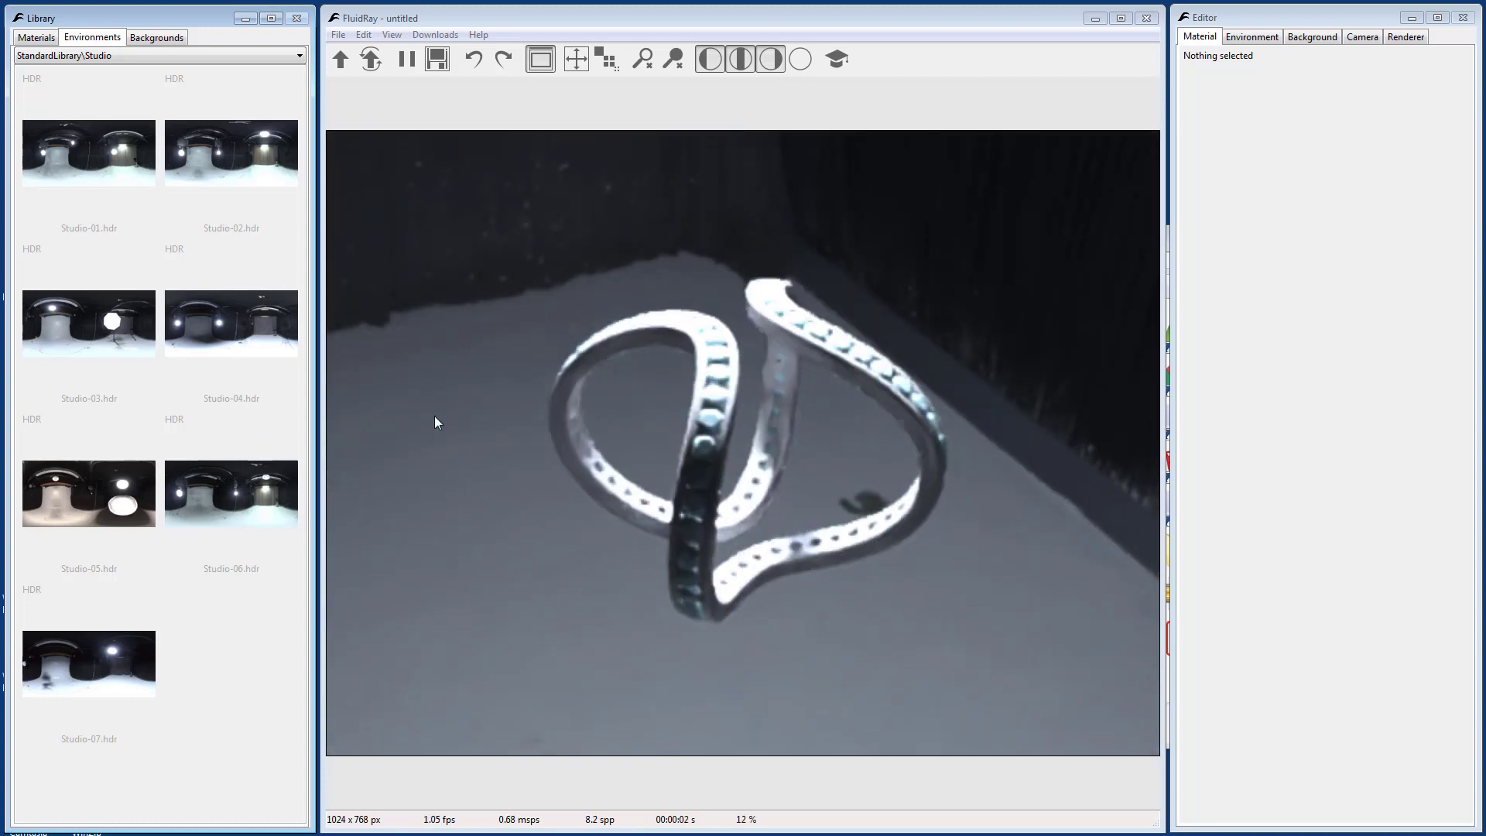
- Light the scene with the Studio.hdr environment from the StandardLibrary Basic category
{"action": "left_click", "coordinate": [109, 55]}
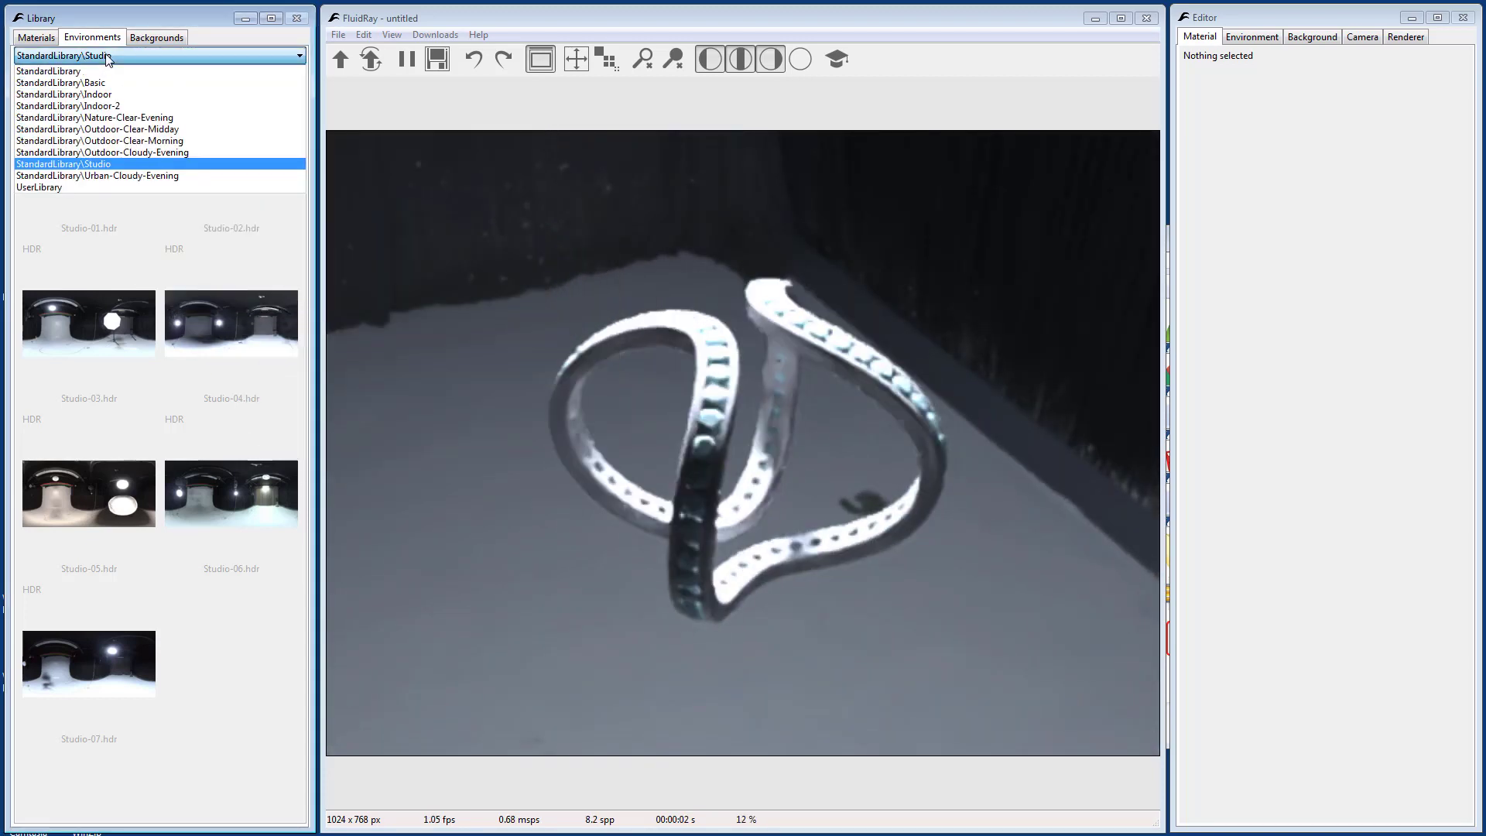
{"action": "left_click", "coordinate": [117, 83]}
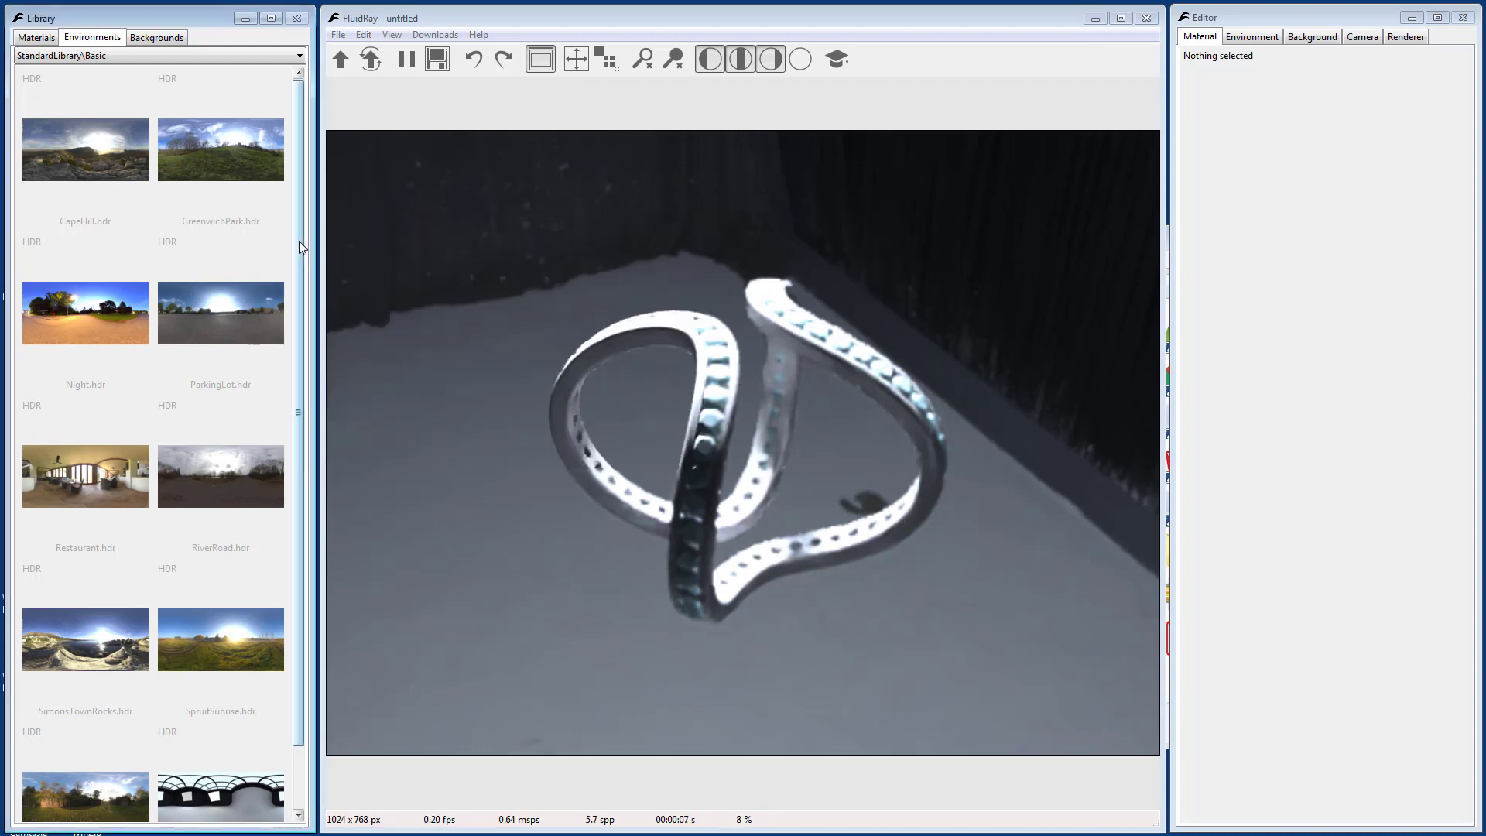
{"action": "scroll", "coordinate": [286, 387], "scroll_direction": "down", "scroll_amount": 2}
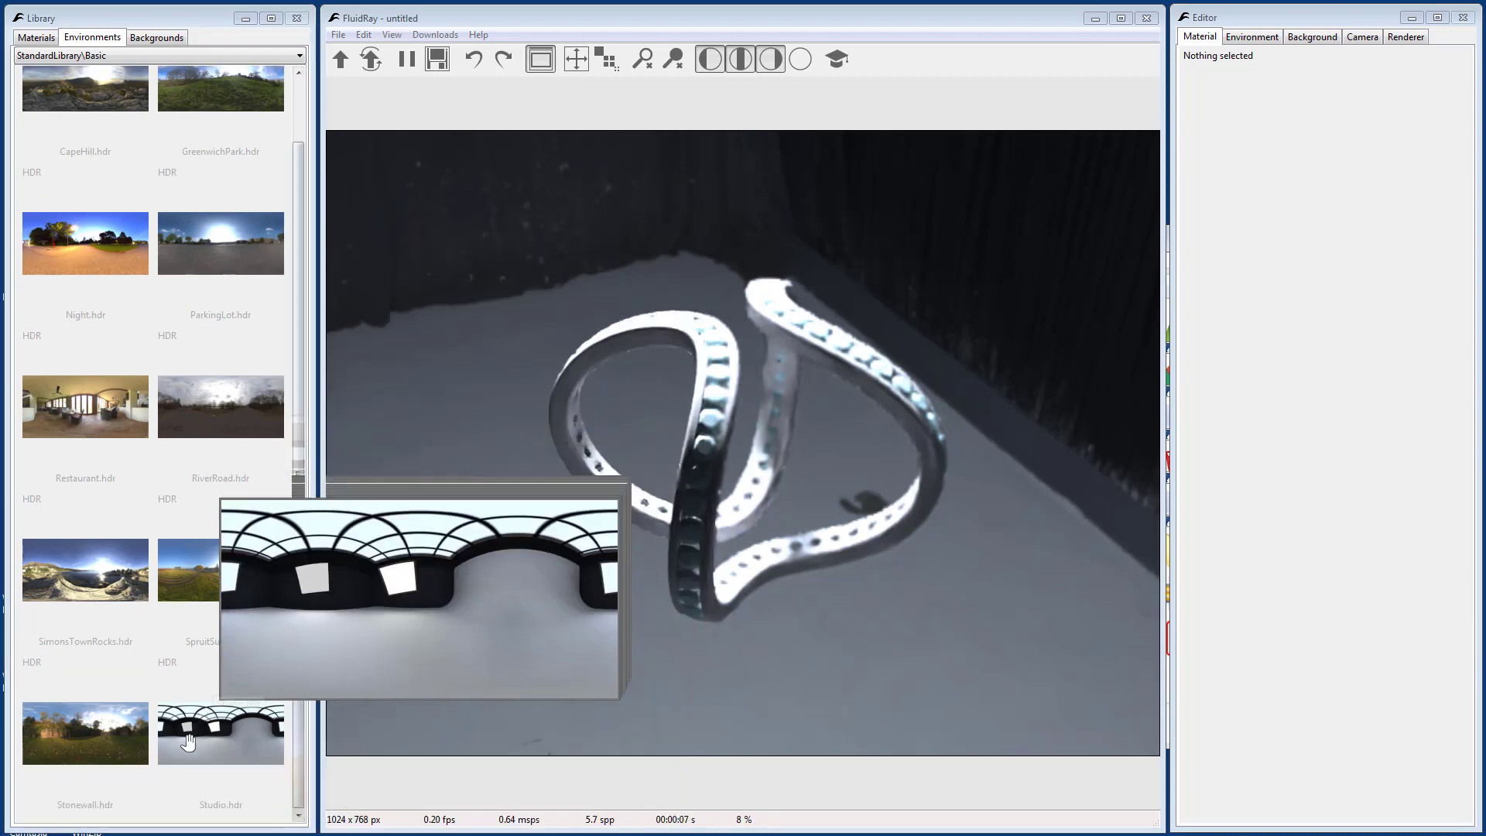
{"action": "left_click_drag", "start_coordinate": [347, 650], "coordinate": [488, 546]}
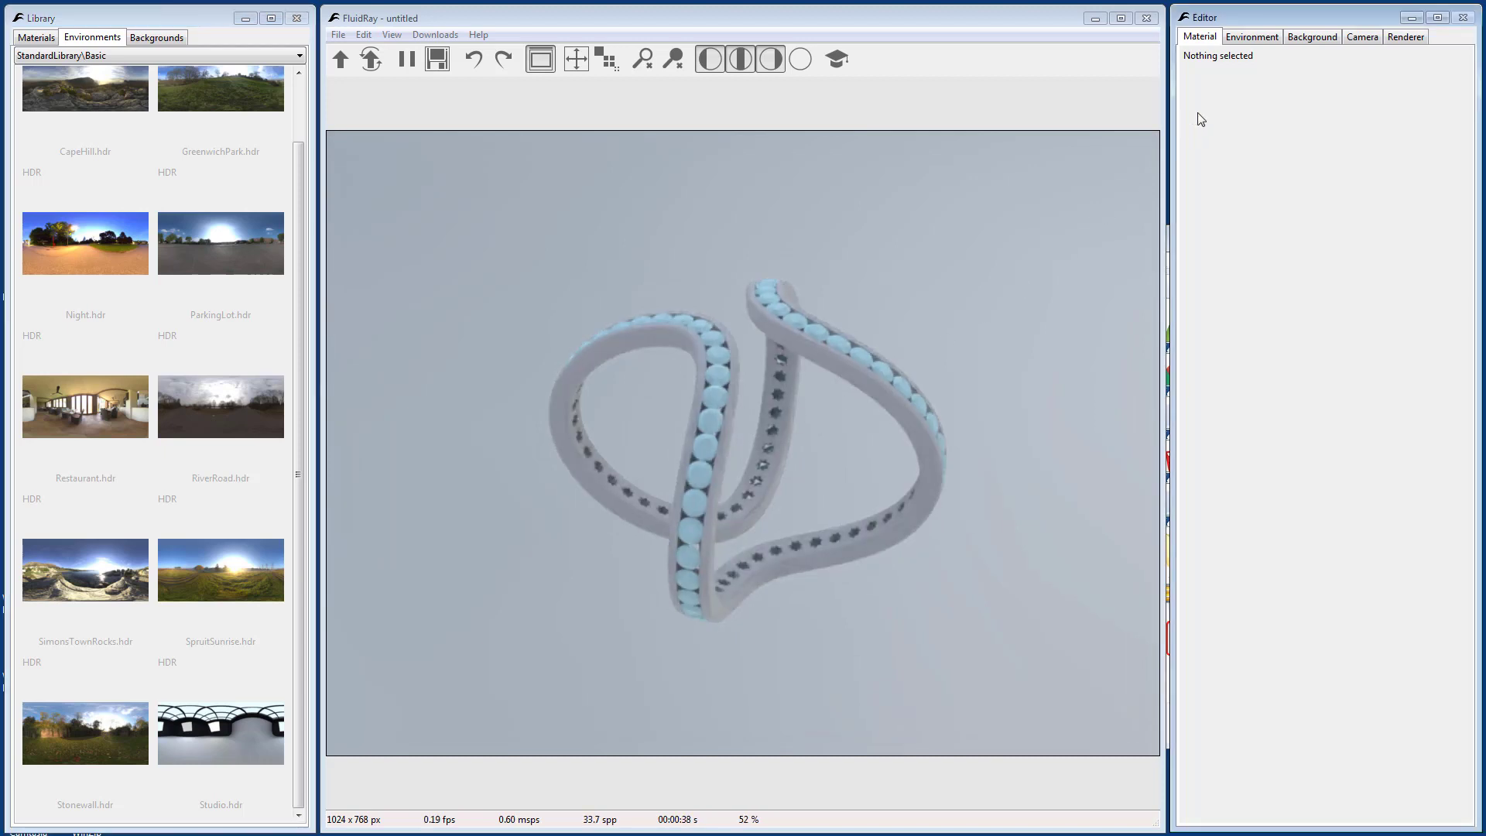
- Set the environment gain to 1.5 and its rotation to about 163.8
{"action": "left_click", "coordinate": [1259, 37]}
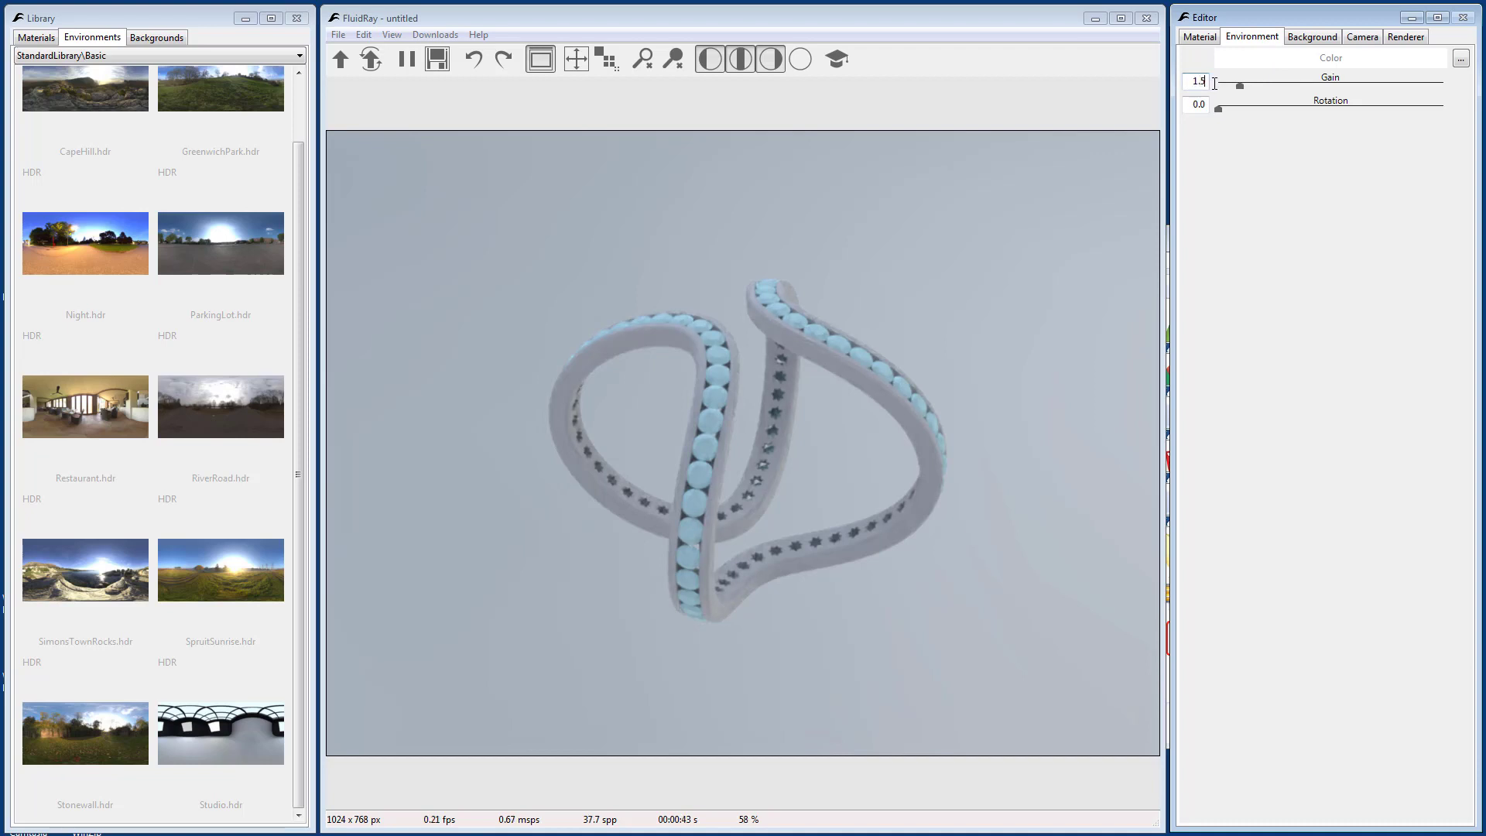
{"action": "left_click", "coordinate": [1214, 84]}
{"action": "type", "text": "1.5"}
{"action": "key", "text": "Return"}
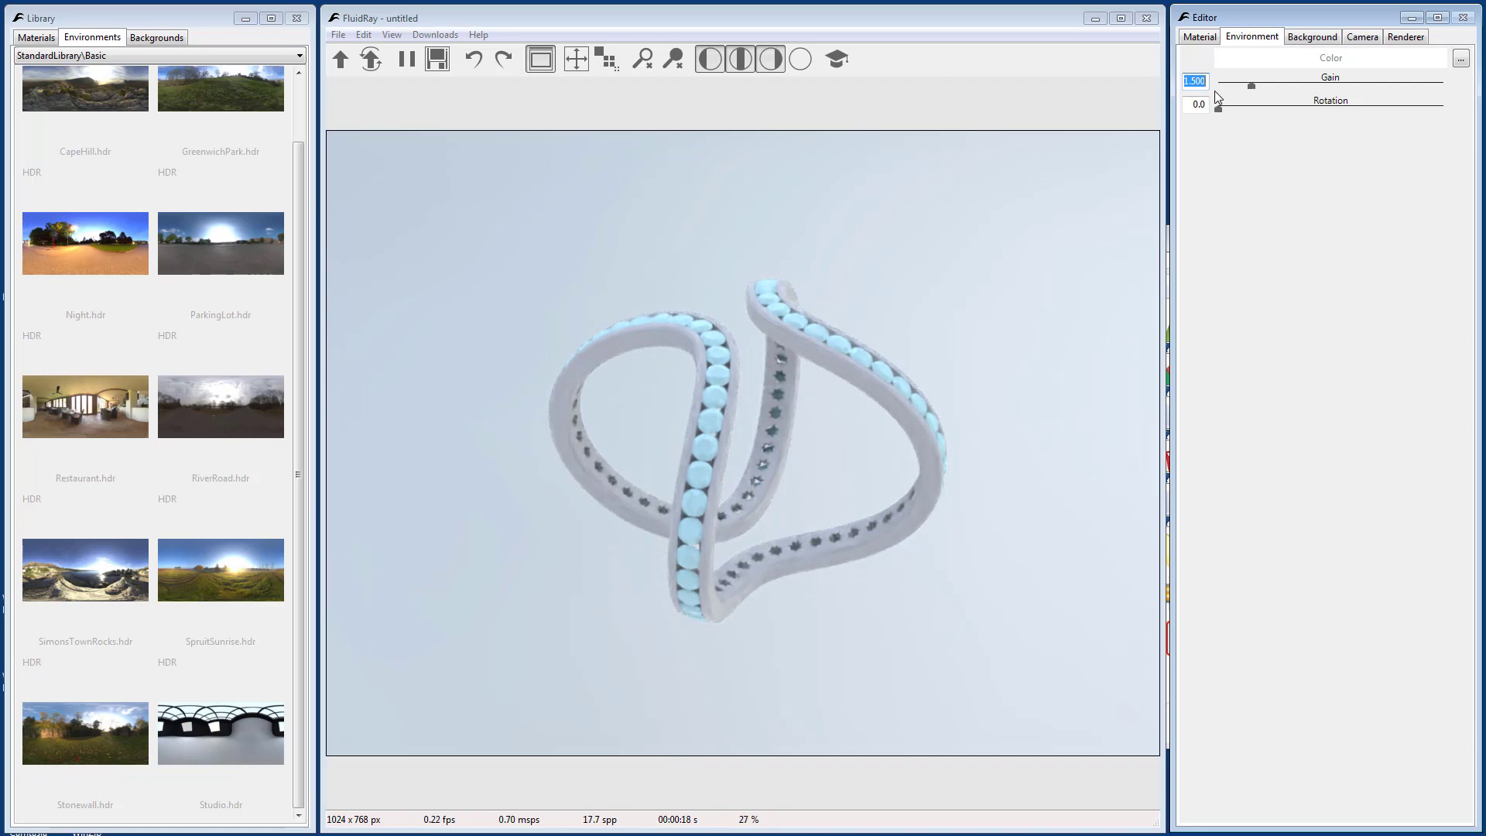
{"action": "left_click_drag", "start_coordinate": [1218, 110], "coordinate": [1318, 117]}
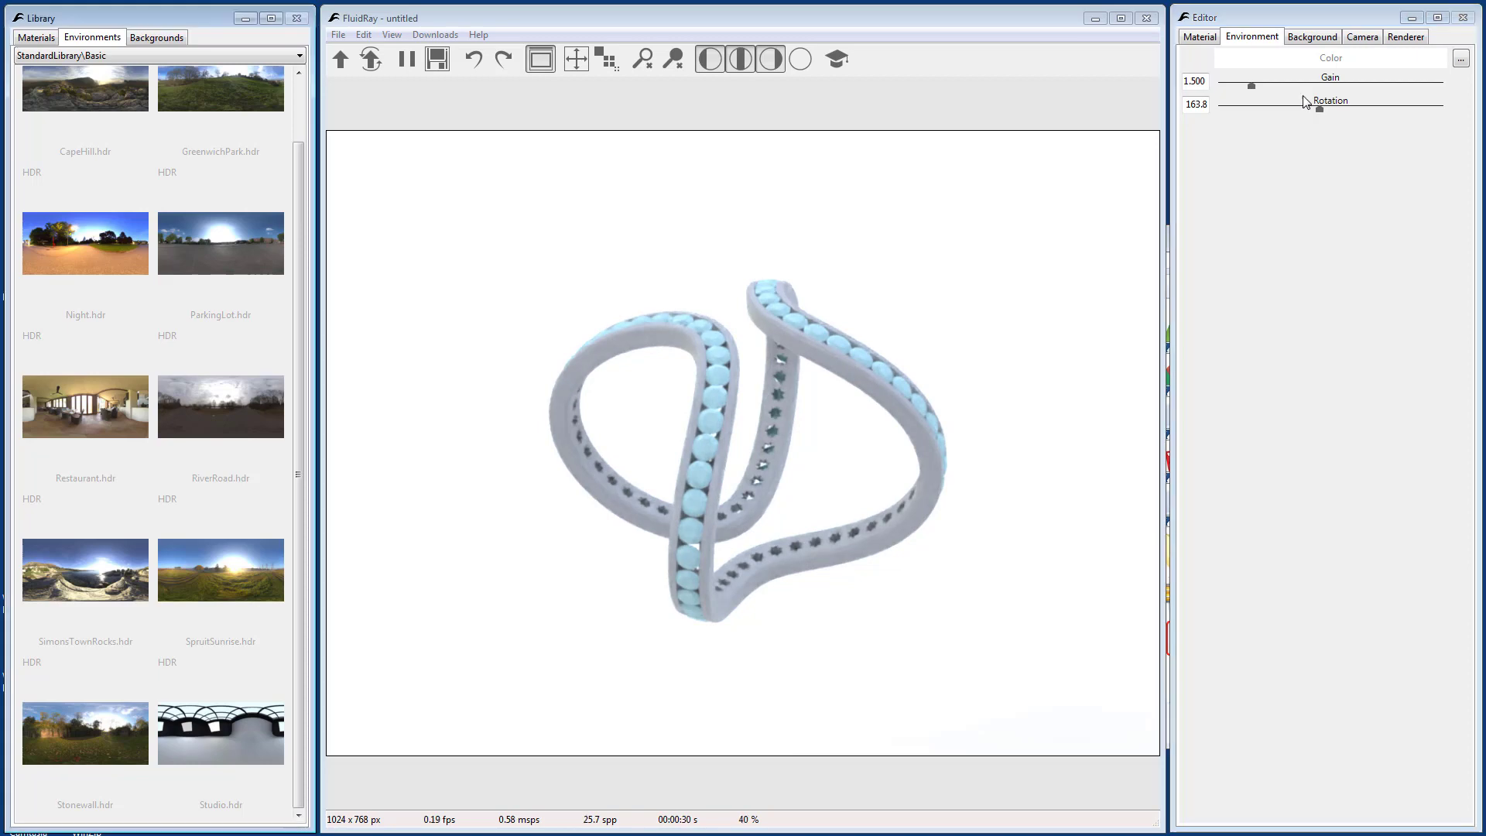
- Apply the Diamond material from the Gemstone library to one stone on the front strand of the ring
{"action": "mouse_move", "coordinate": [55, 96]}
{"action": "left_click", "coordinate": [36, 37]}
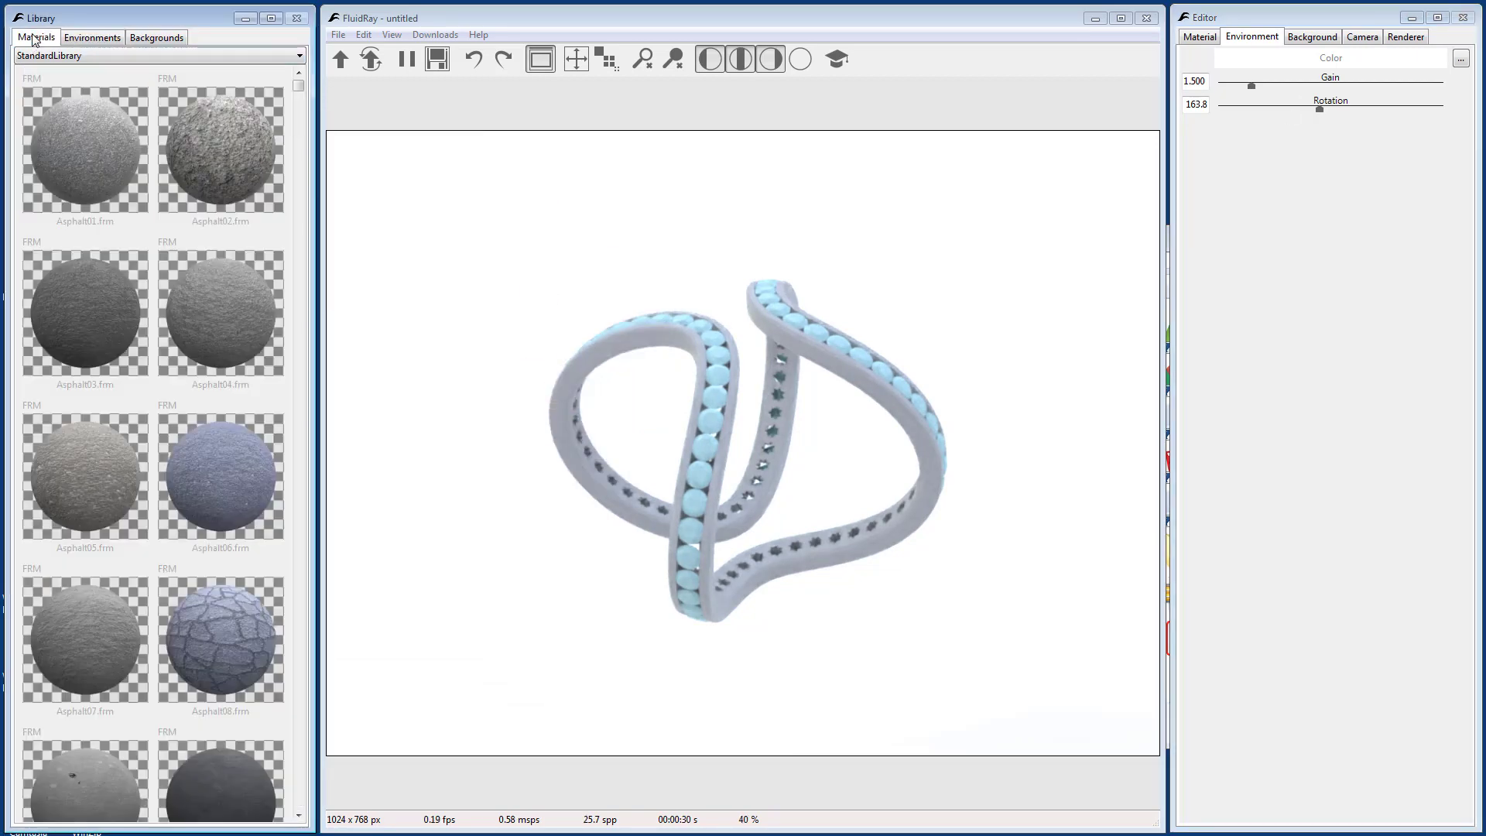
{"action": "left_click", "coordinate": [52, 55]}
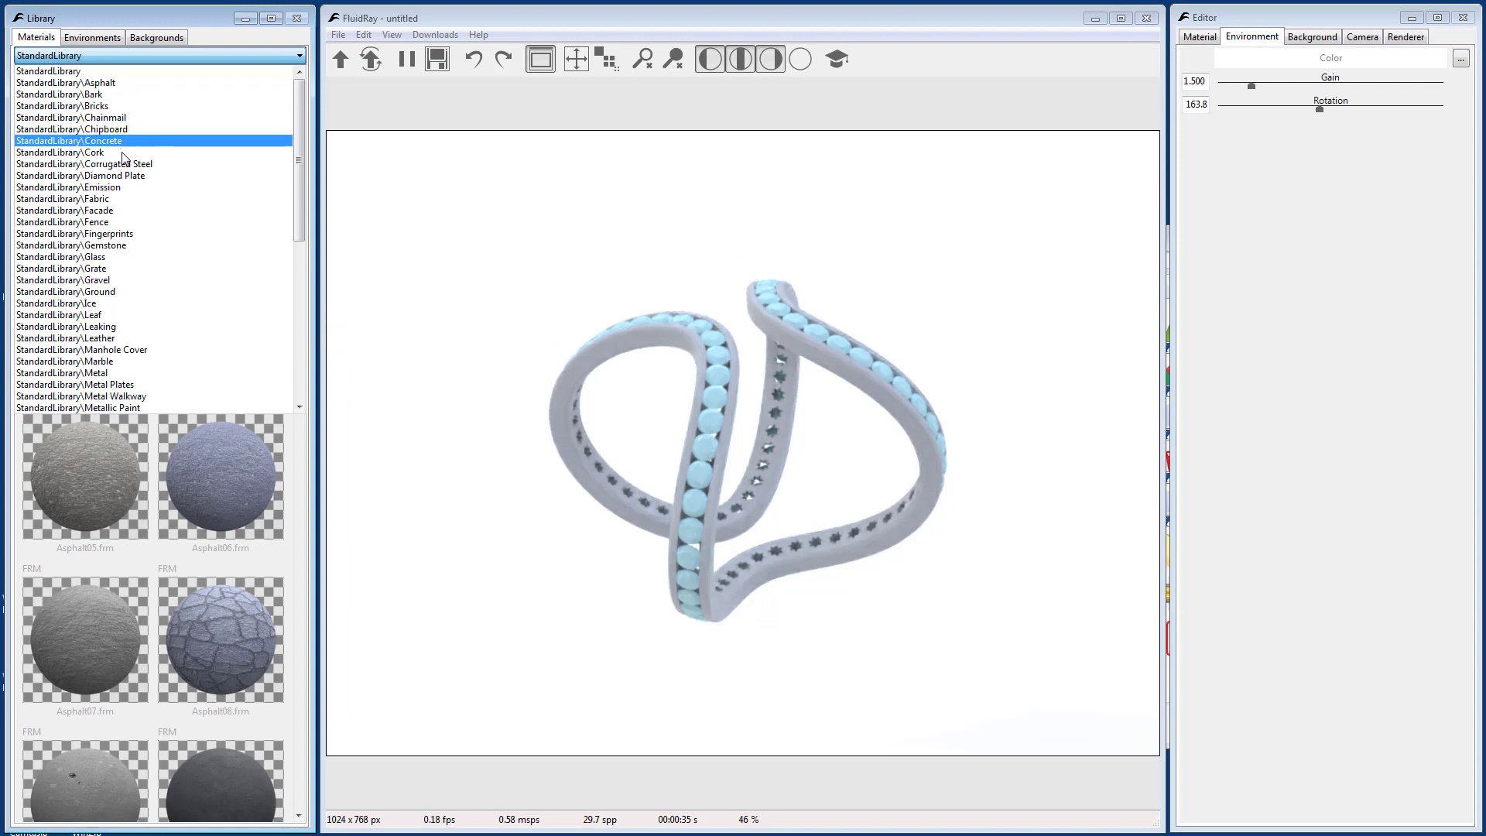
{"action": "left_click", "coordinate": [134, 245]}
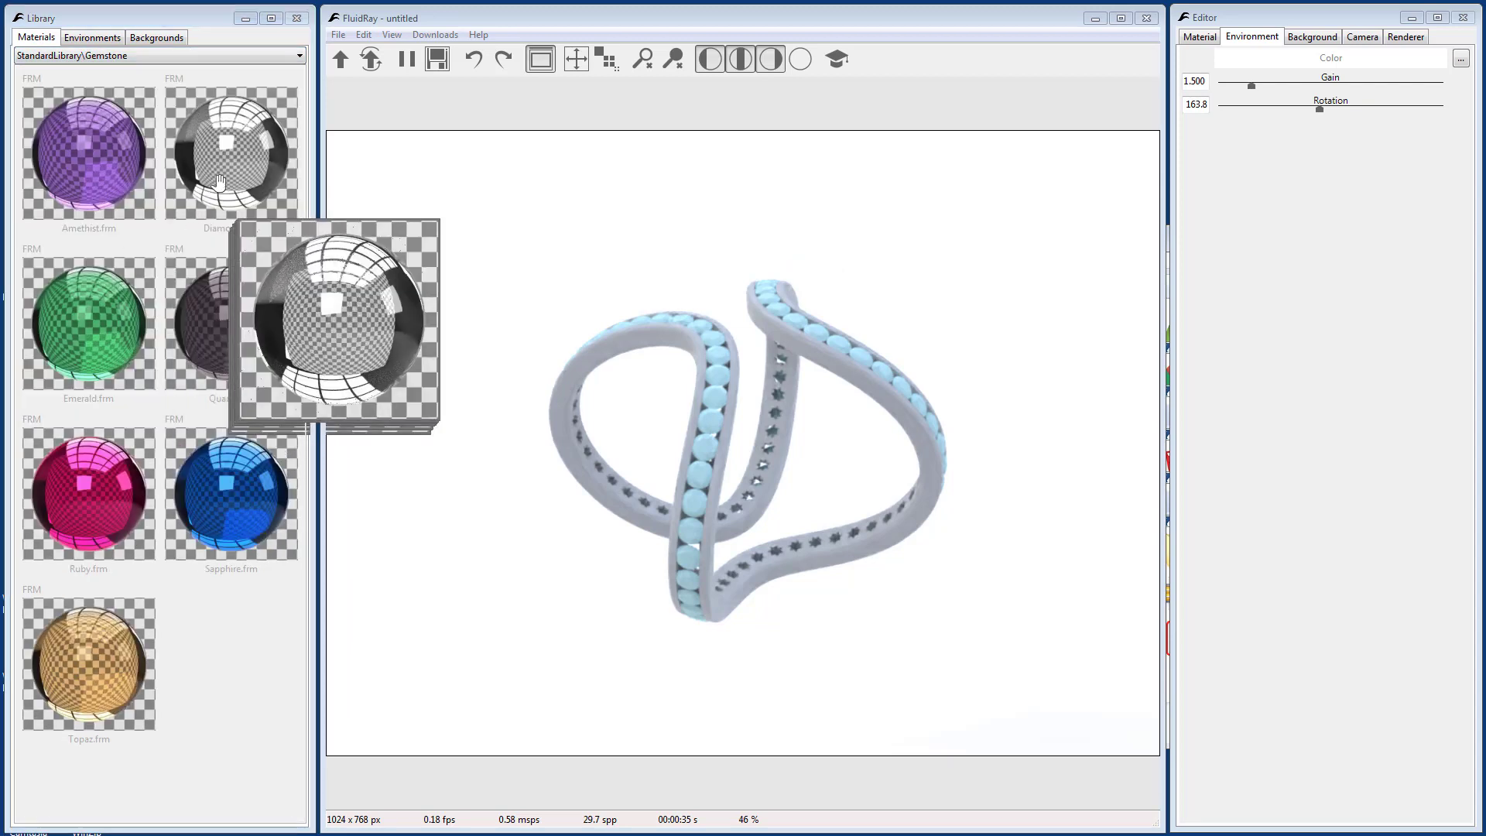
{"action": "left_click", "coordinate": [714, 395]}
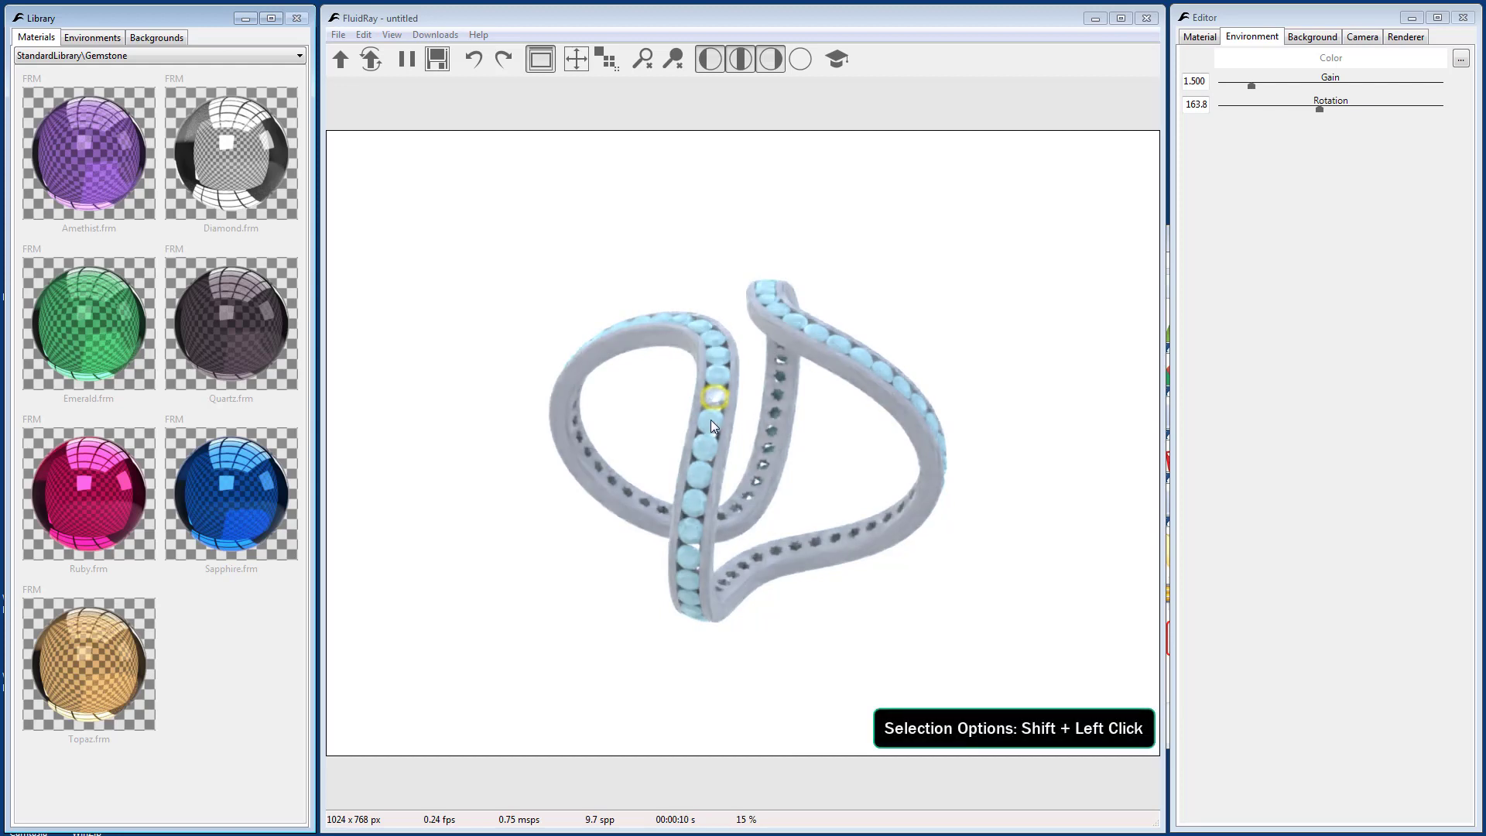
- Select all remaining blue gemstones by same material and assign the Diamond material to the selection
{"action": "left_click", "coordinate": [712, 424], "text": "shift"}
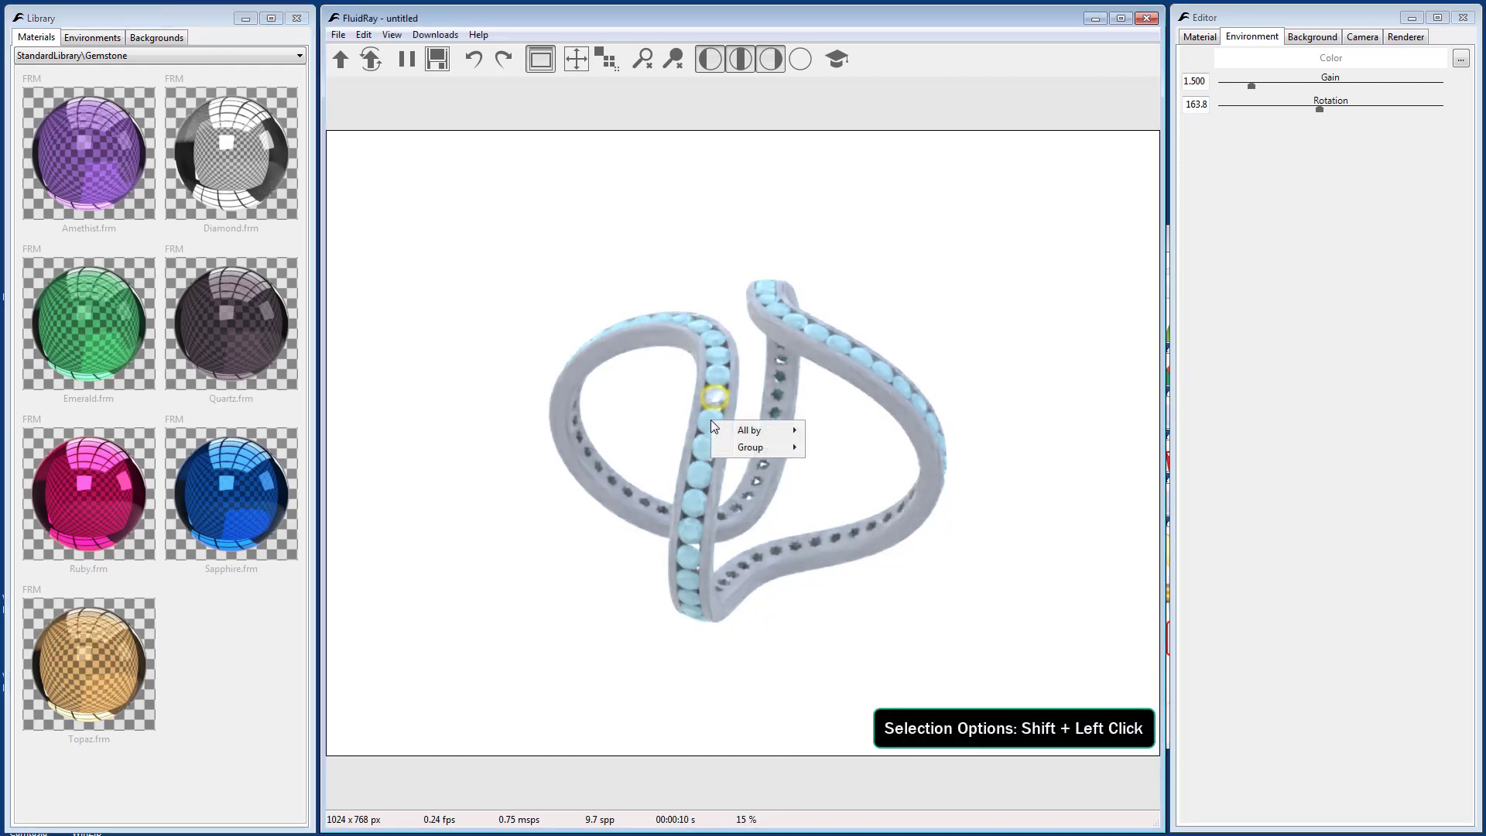
{"action": "mouse_move", "coordinate": [745, 428]}
{"action": "left_click", "coordinate": [826, 433]}
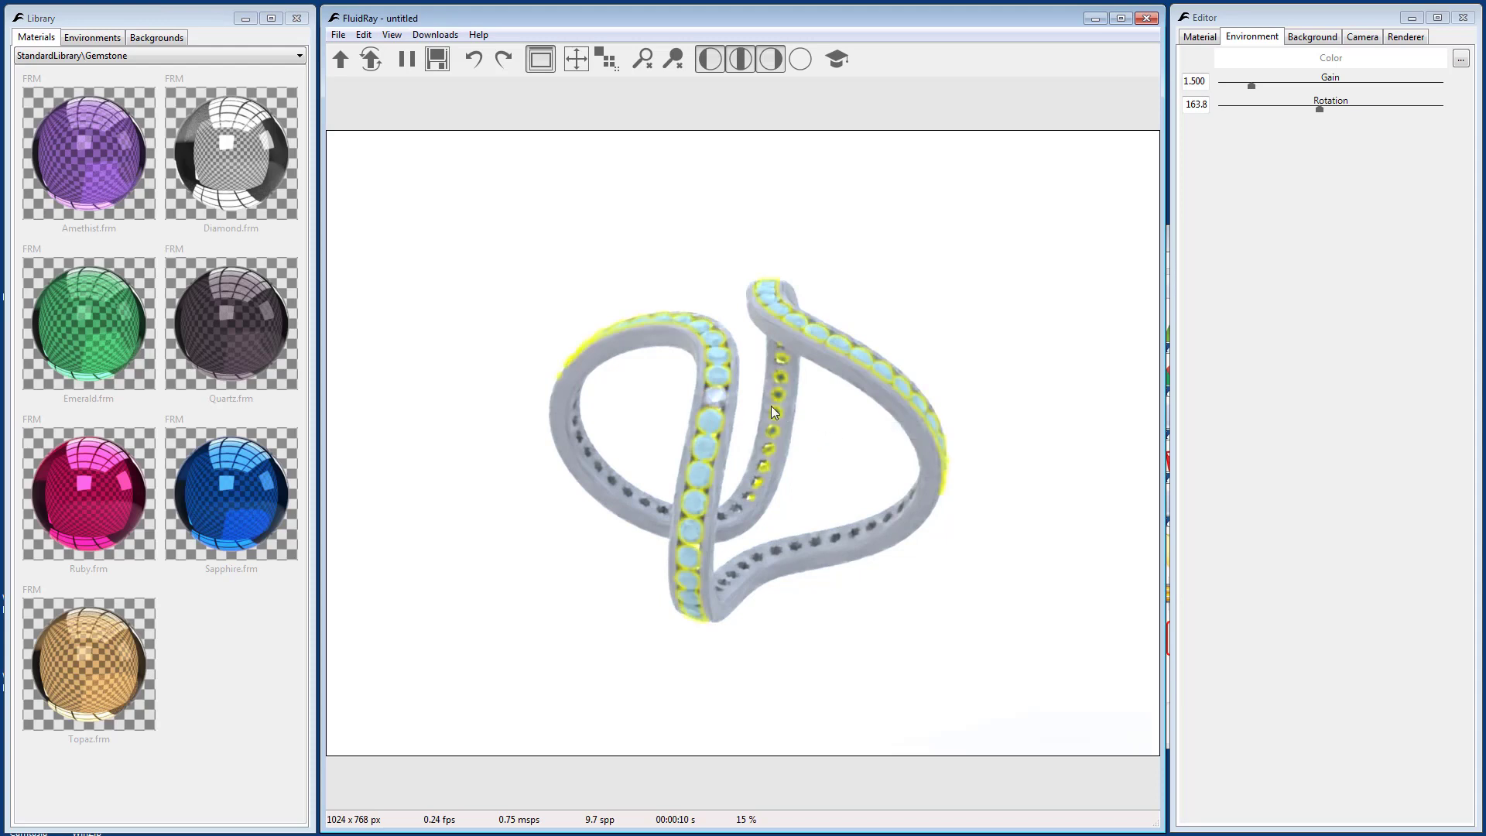
{"action": "left_click", "coordinate": [241, 161]}
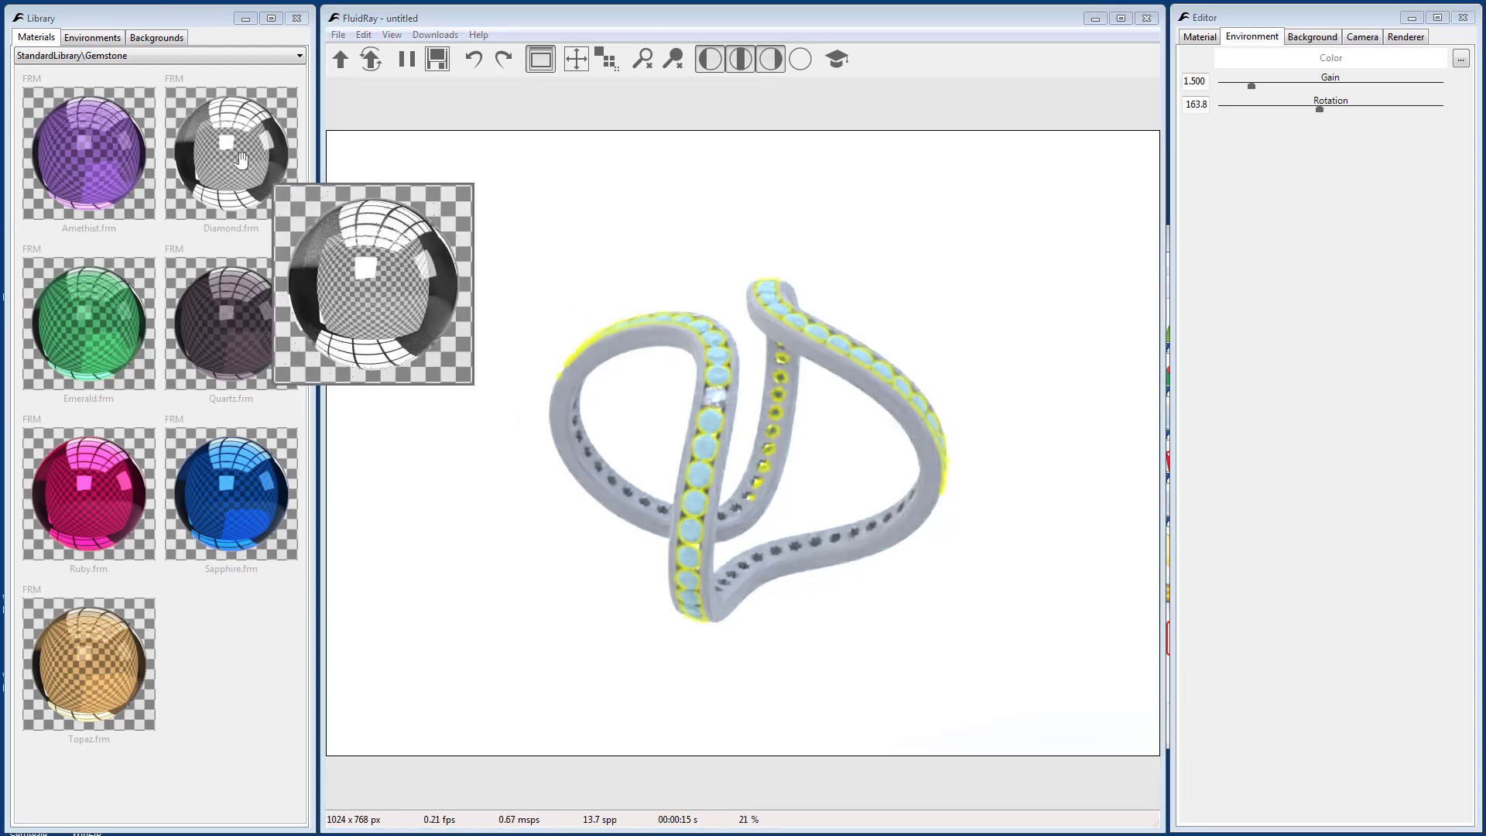
{"action": "right_click", "coordinate": [241, 160]}
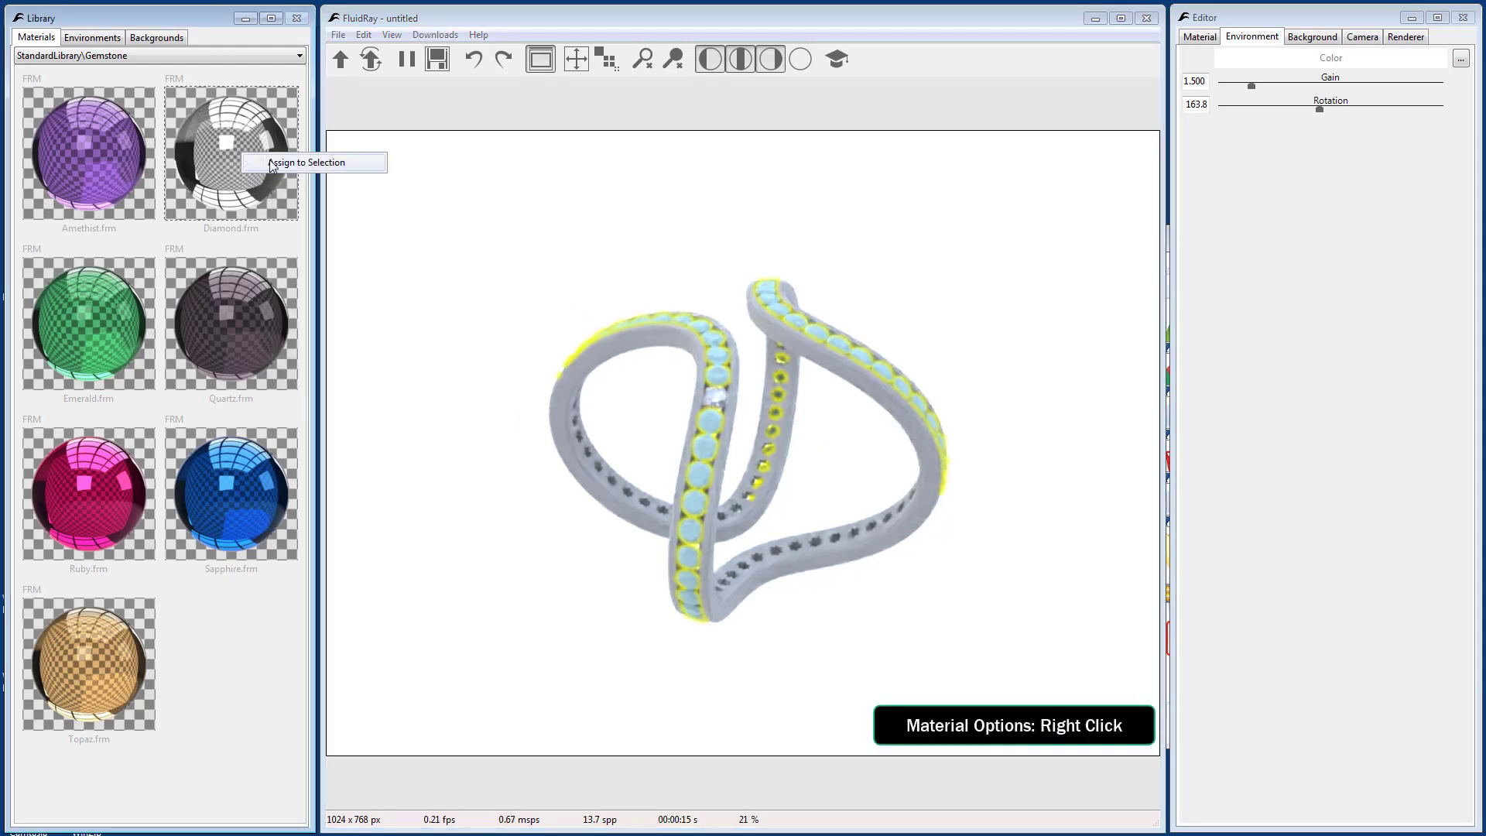
{"action": "left_click", "coordinate": [276, 163]}
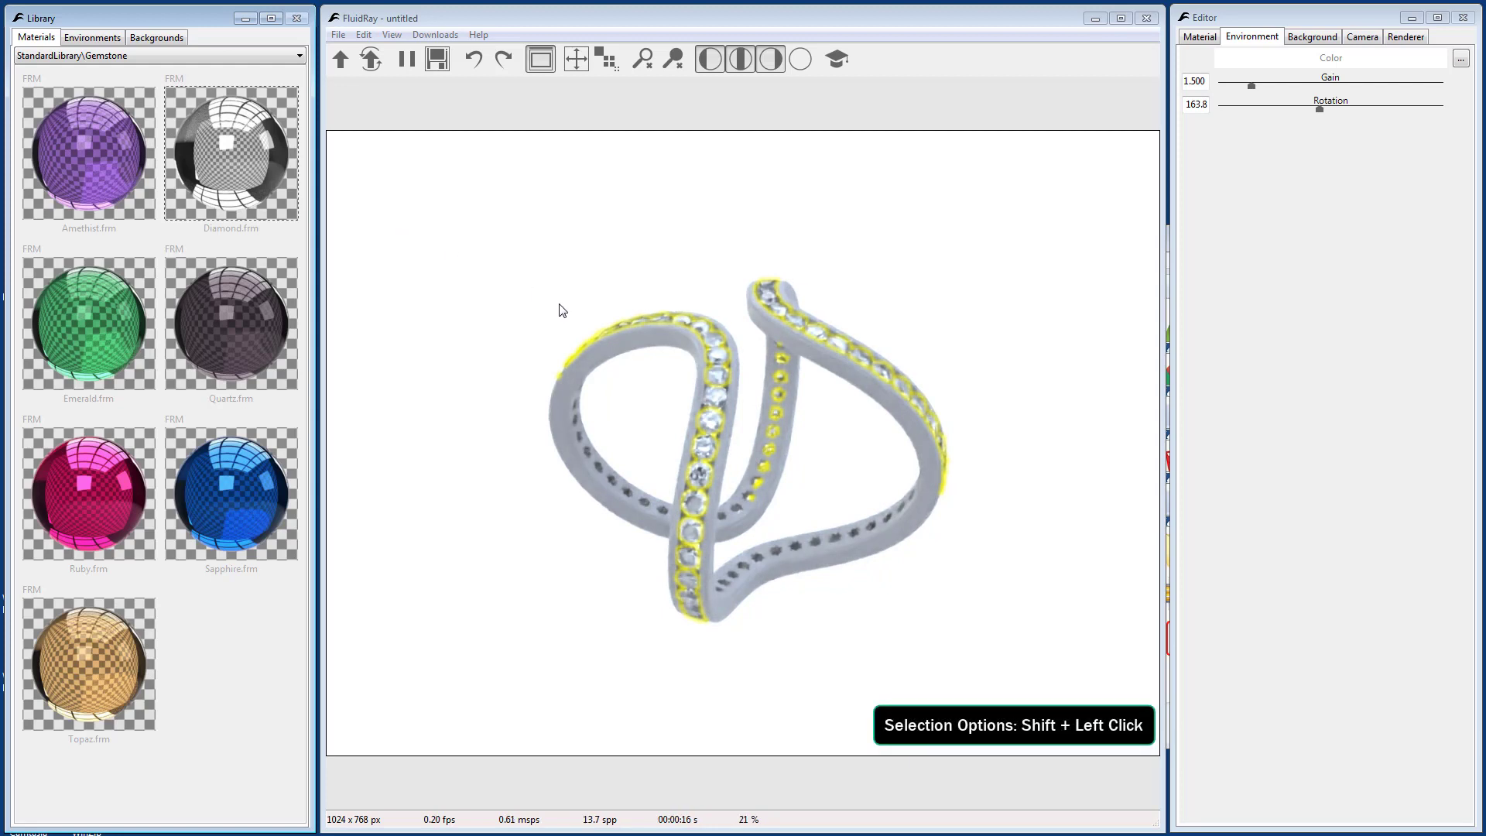
- Select the whole ring band by same material and assign the Gold material from the StandardLibrary Polished Metal category to it
{"action": "left_click", "coordinate": [612, 347], "text": "shift"}
{"action": "mouse_move", "coordinate": [685, 357]}
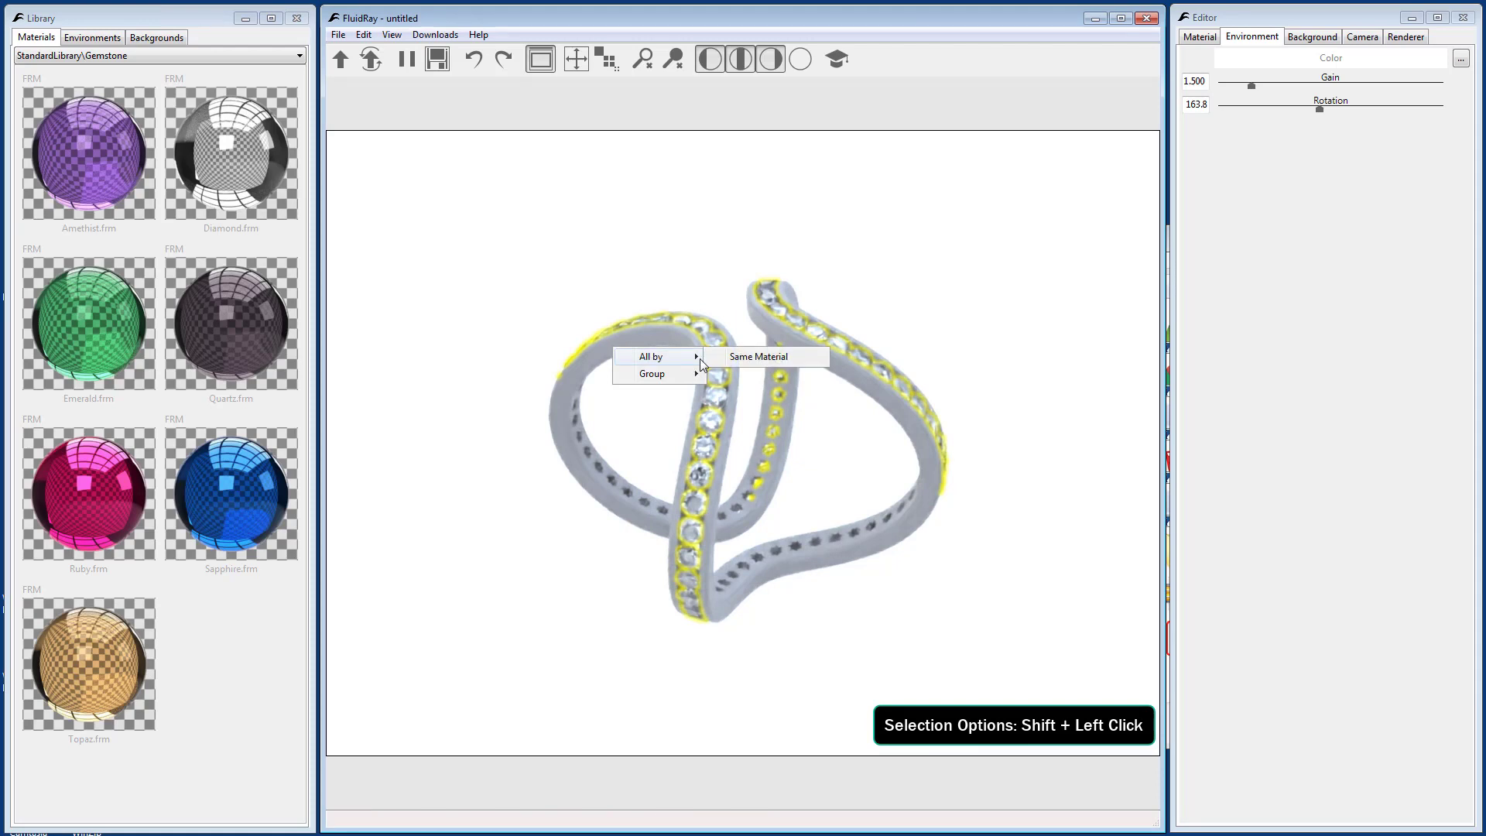
{"action": "left_click", "coordinate": [735, 358]}
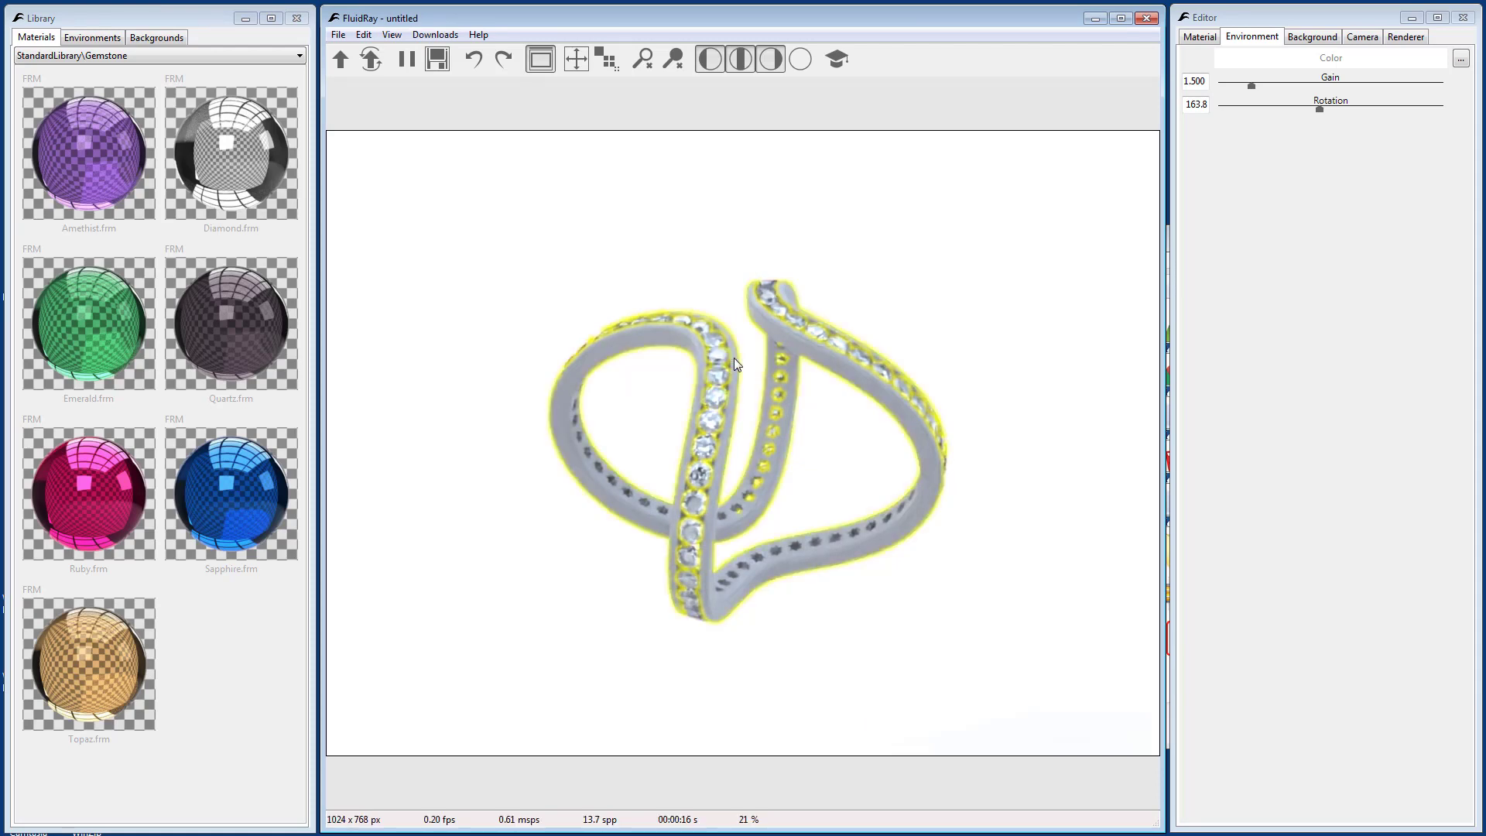
{"action": "left_click", "coordinate": [121, 54]}
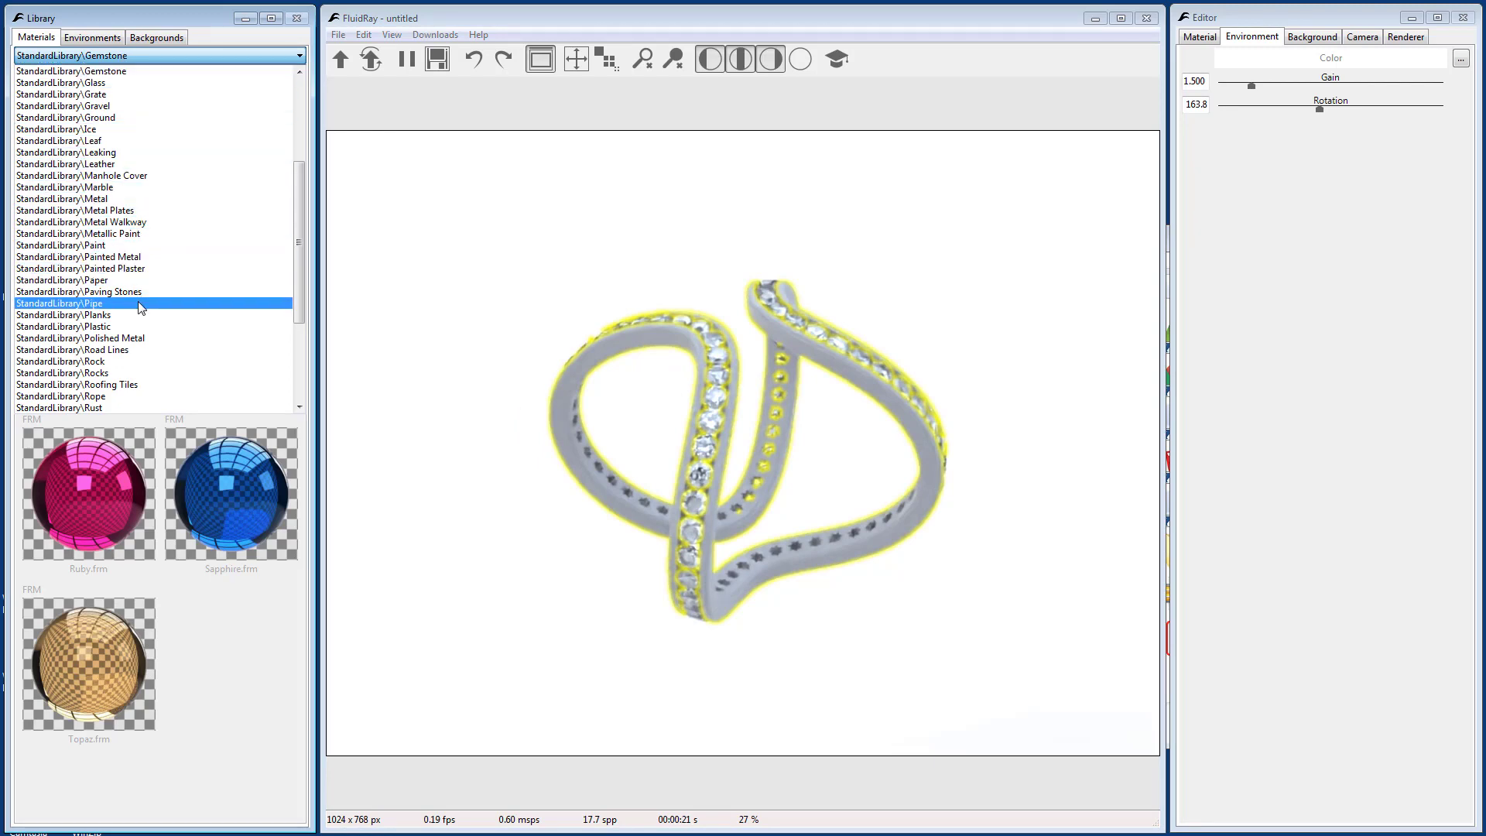
{"action": "left_click", "coordinate": [139, 338]}
{"action": "mouse_move", "coordinate": [106, 464]}
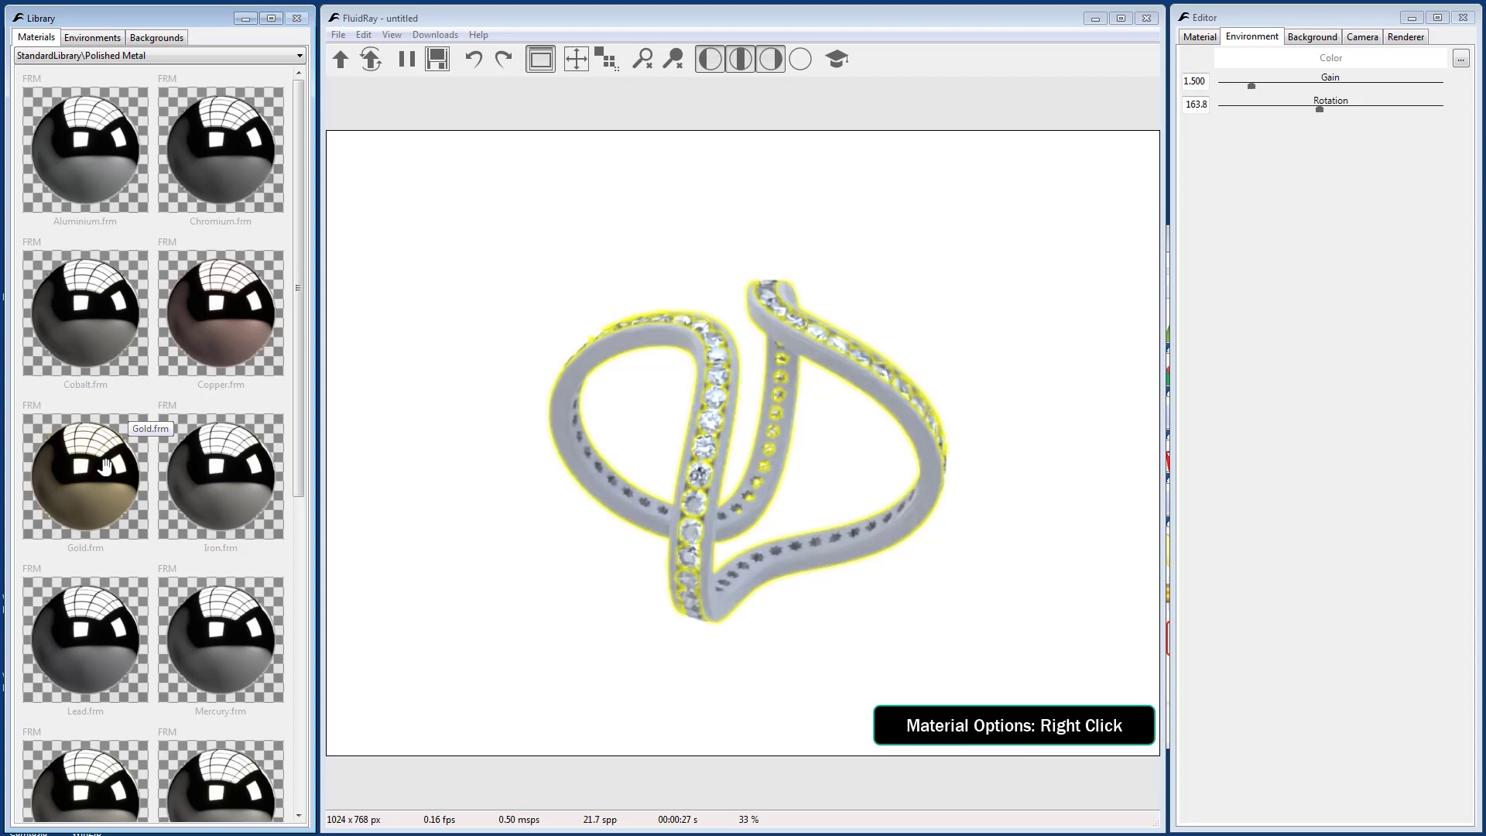
{"action": "right_click", "coordinate": [106, 464]}
{"action": "left_click", "coordinate": [143, 471]}
{"action": "mouse_move", "coordinate": [142, 471]}
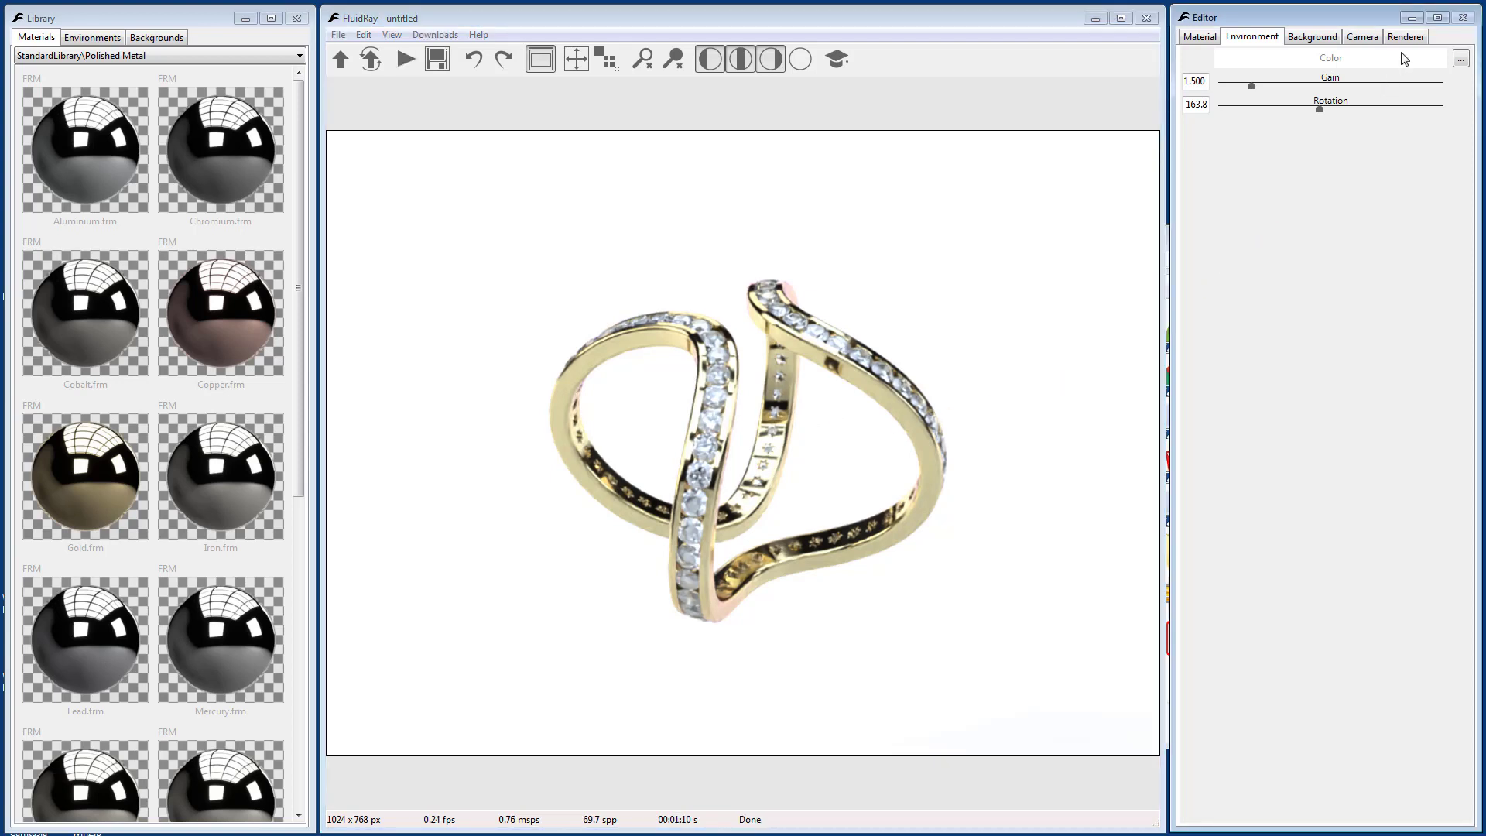
- Set the renderer gain to 1.1 and save the rendered image as a JPEG named Ring in the Jewelry folder
{"action": "left_click", "coordinate": [1406, 38]}
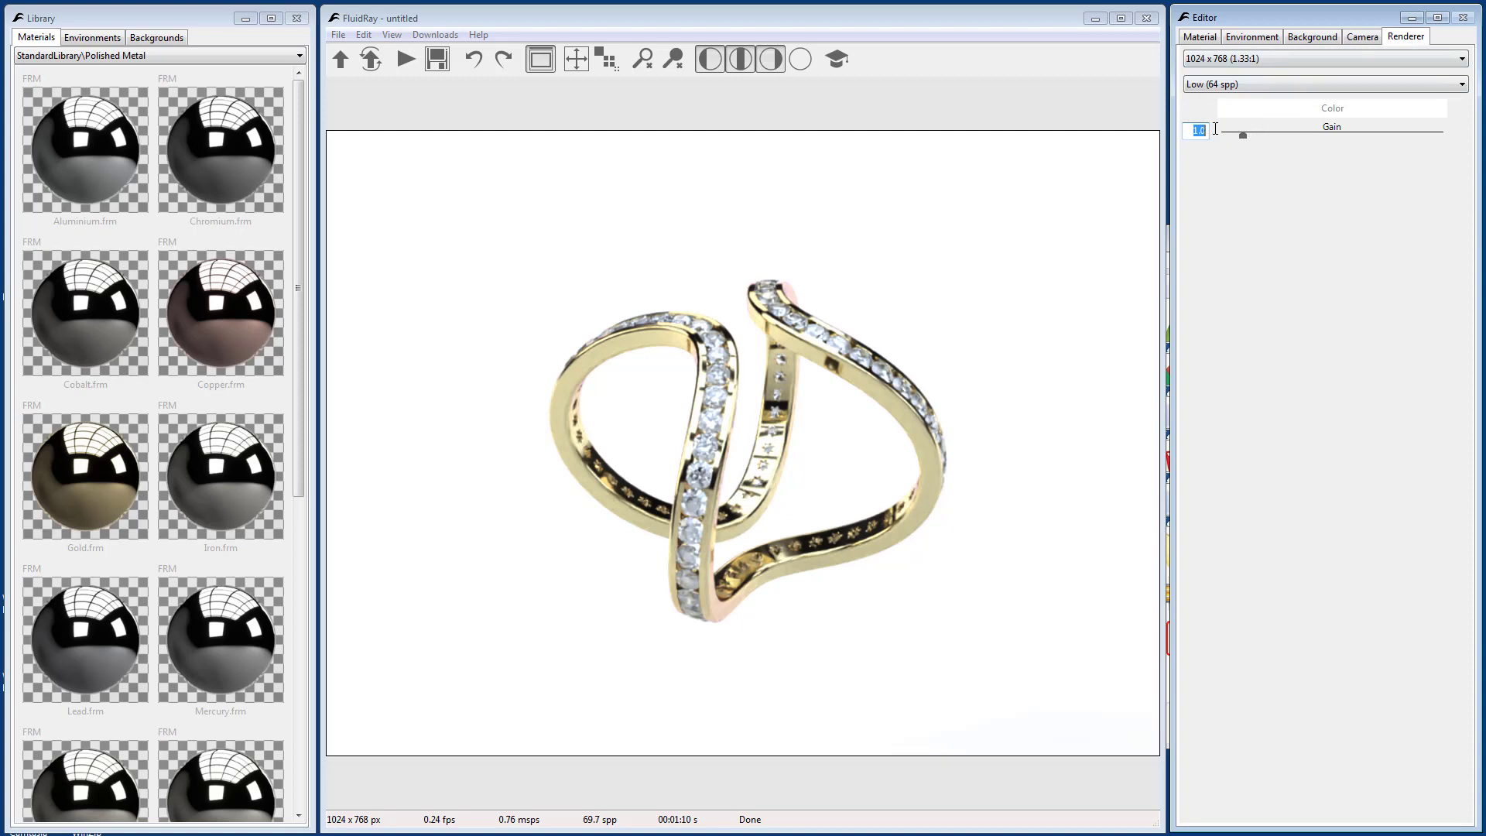
{"action": "key", "text": "Return"}
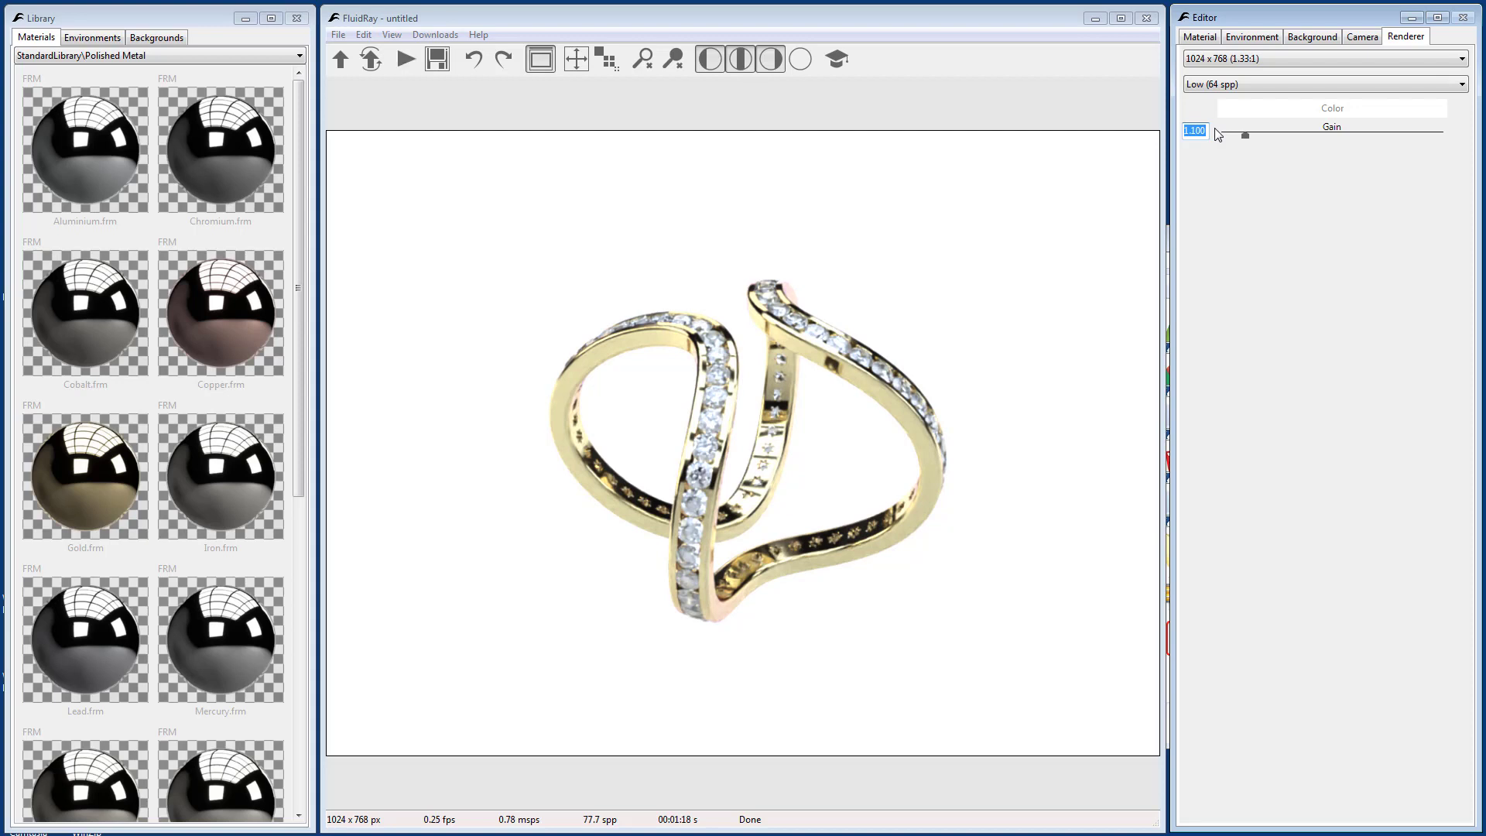
{"action": "left_click", "coordinate": [338, 35]}
{"action": "left_click", "coordinate": [375, 184]}
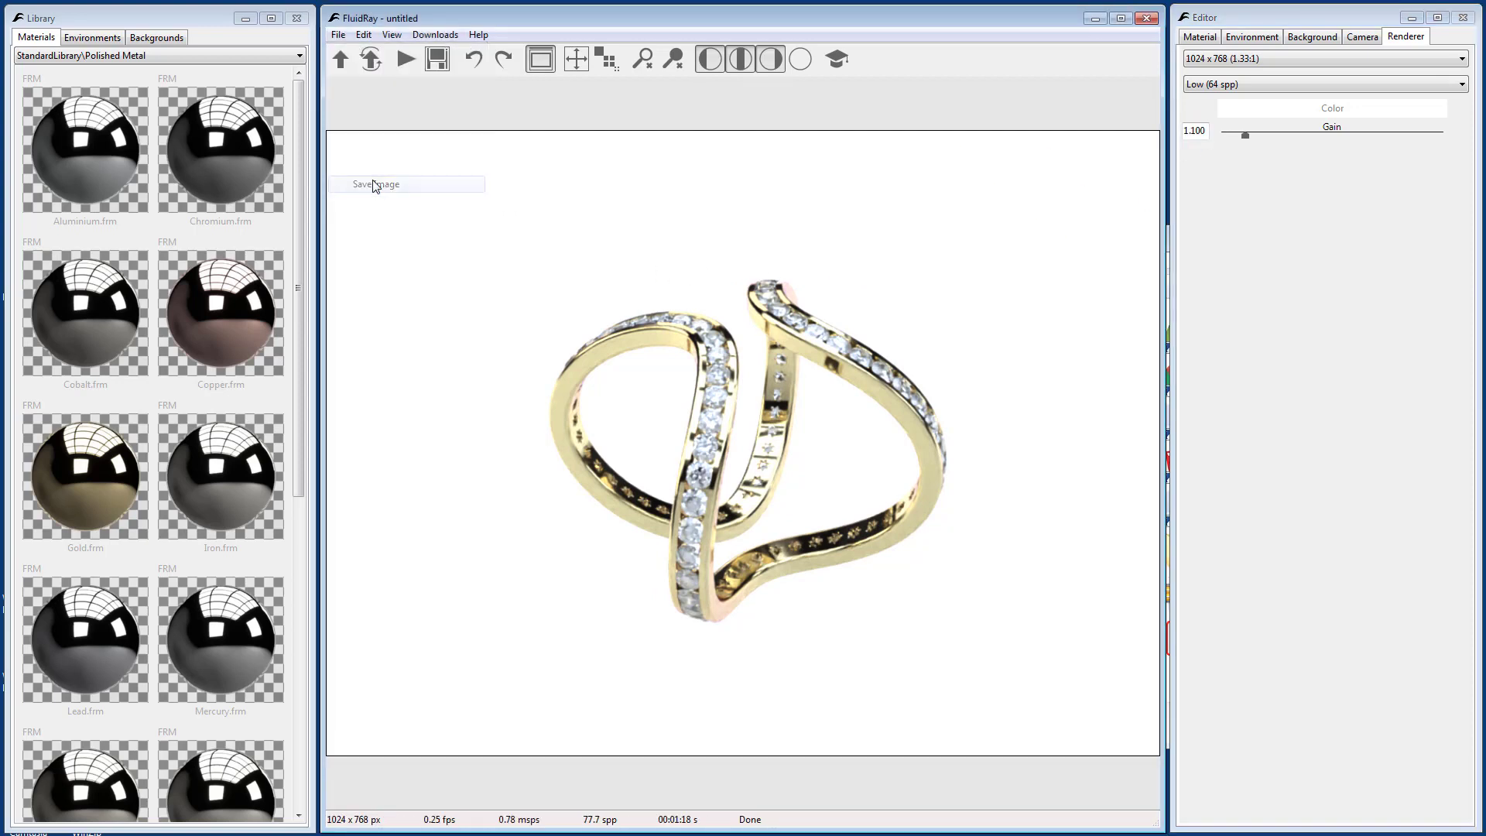
{"action": "type", "text": "Ring"}
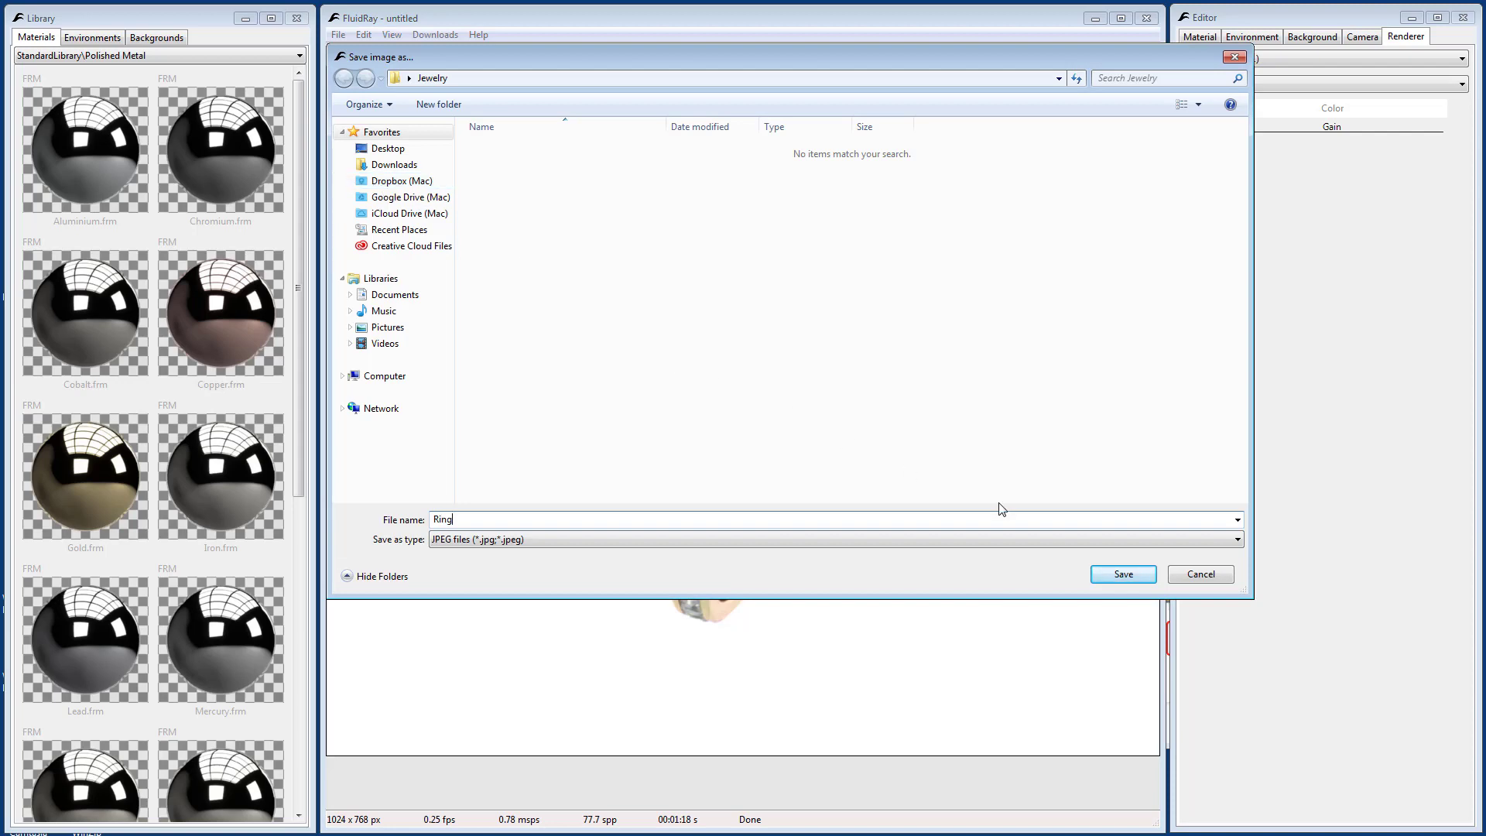
{"action": "left_click", "coordinate": [1114, 574]}
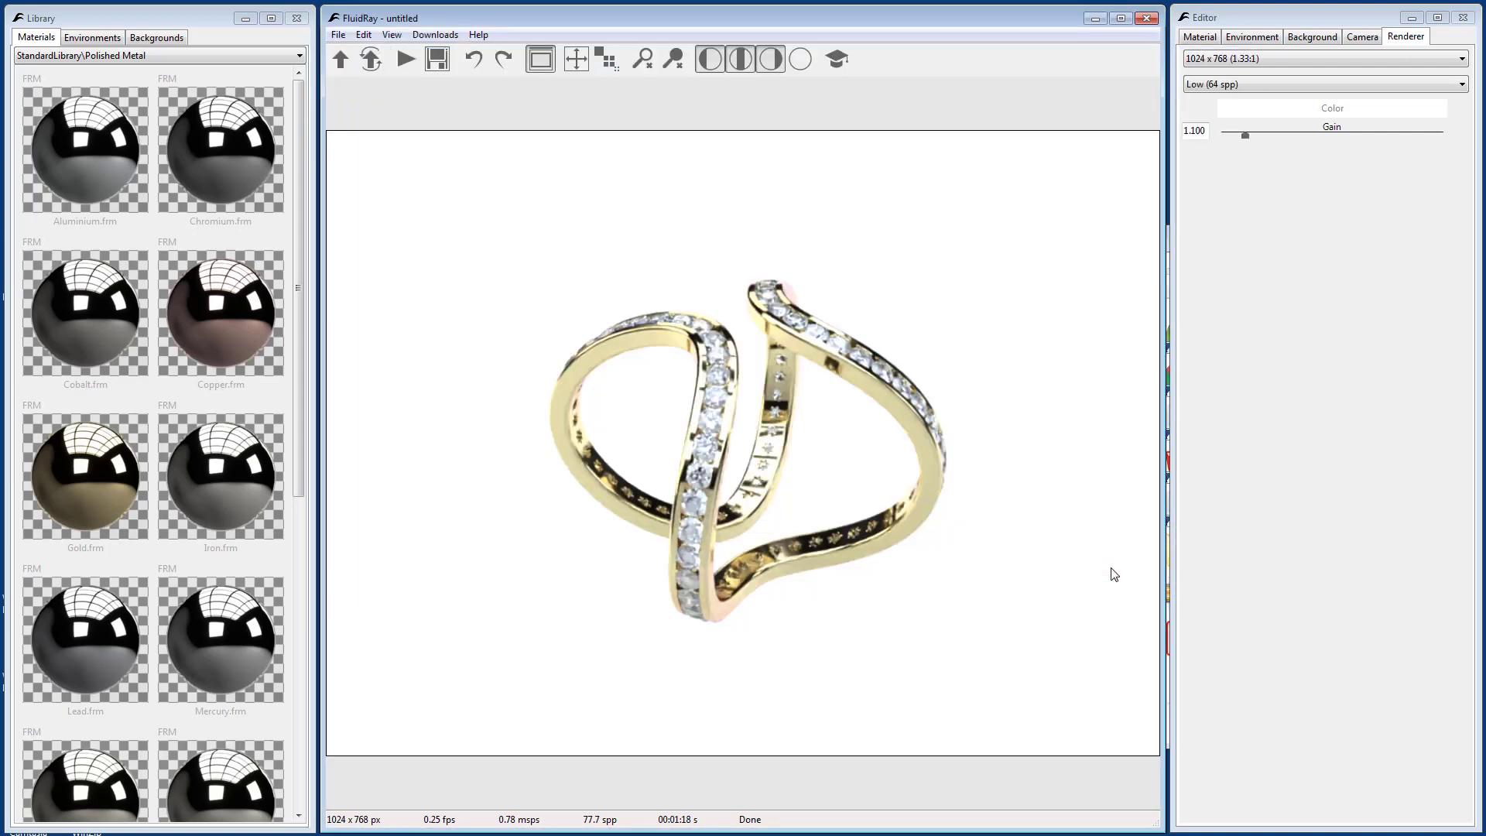